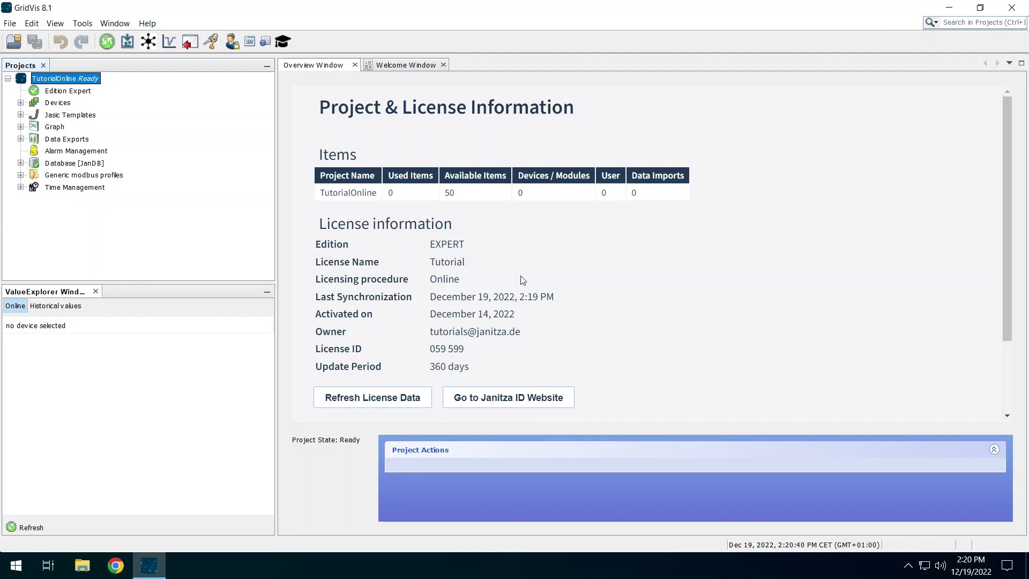
Step: Expand Devices in the TutorialOnline project and list the devices By Type
left_click(20, 103)
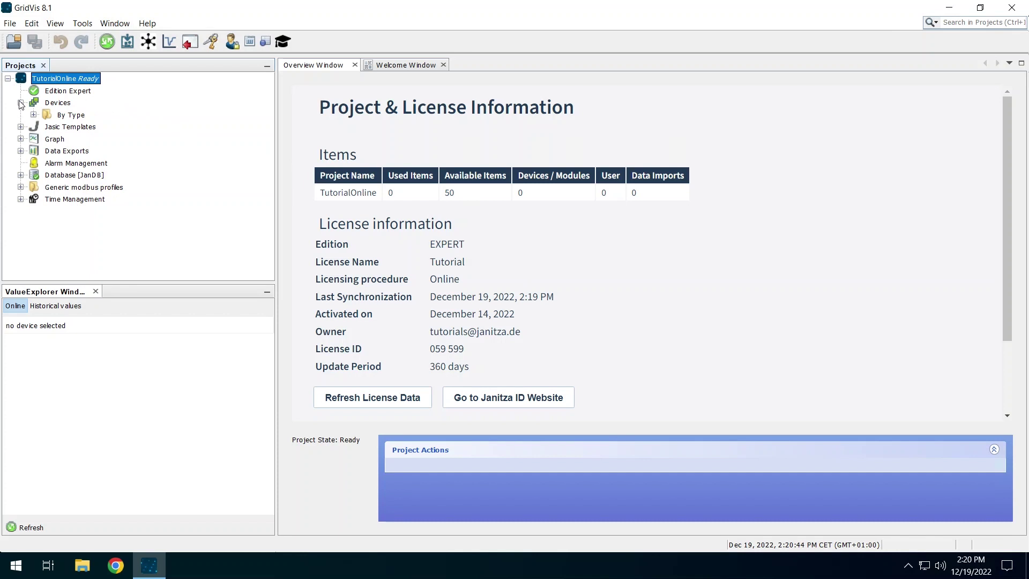
left_click(47, 116)
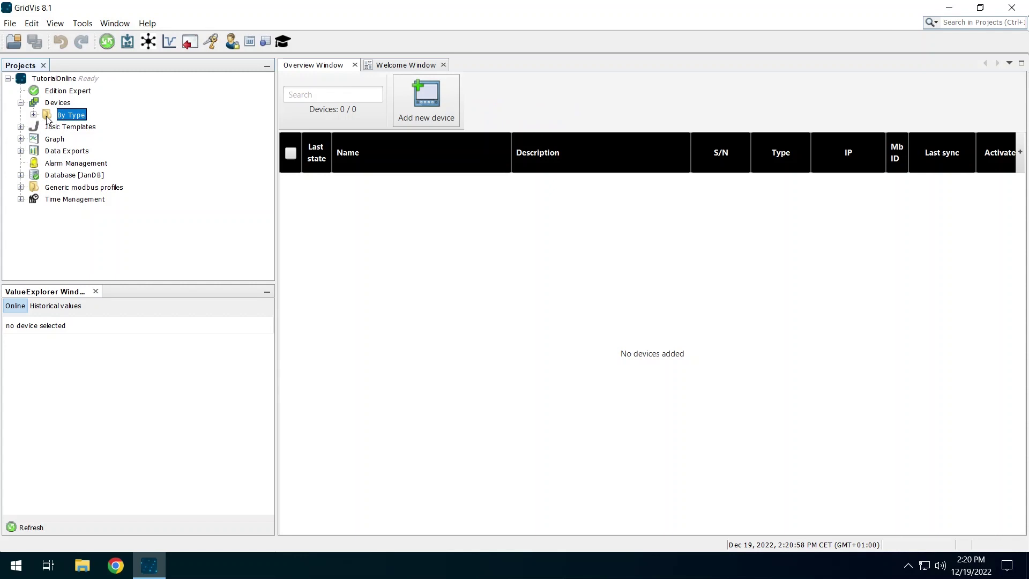
Step: Add a new device of category UMG 500 Series, type UMG 512, and advance to connection setup
left_click(429, 101)
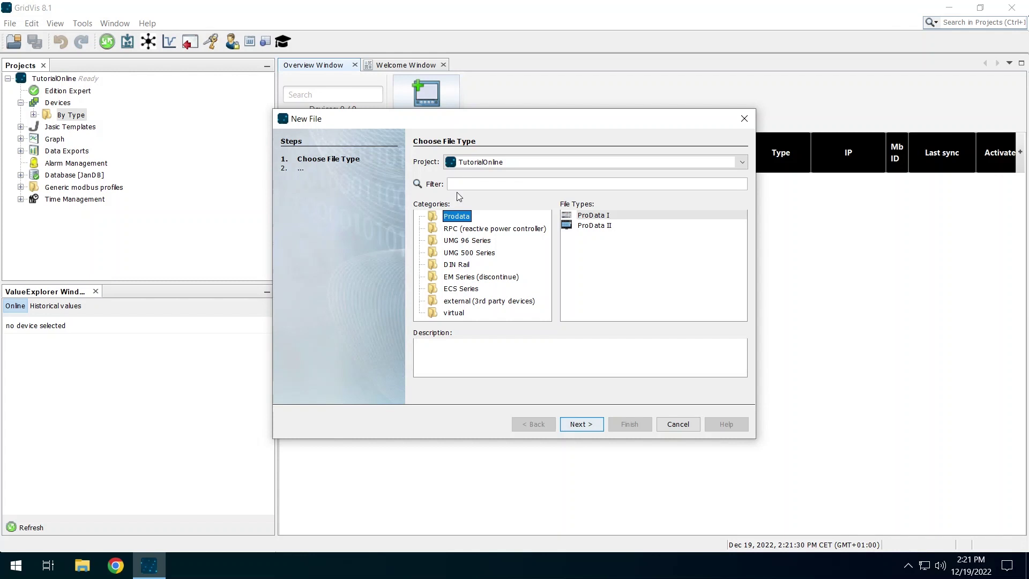
left_click(464, 253)
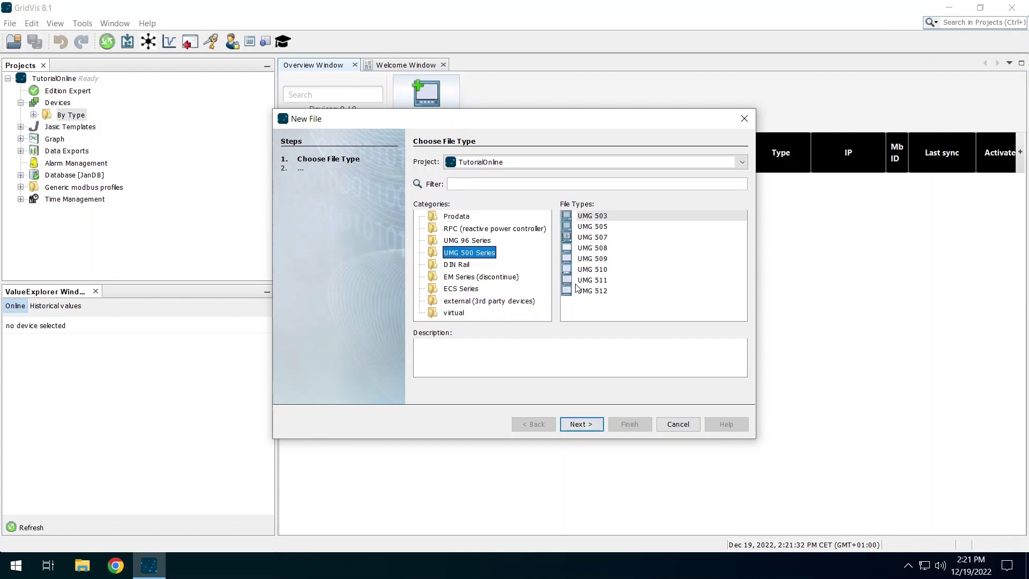
left_click(580, 292)
left_click(581, 424)
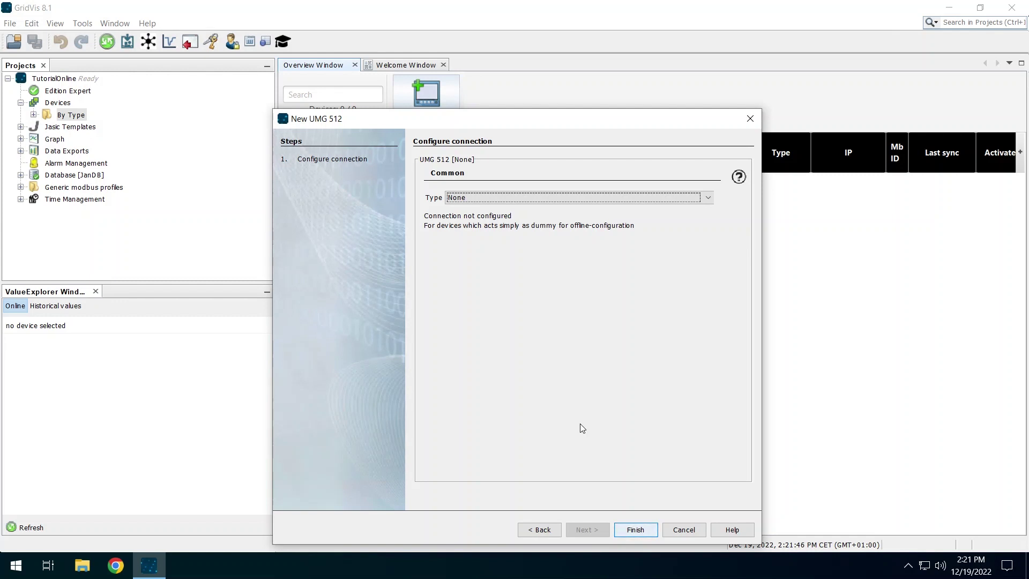
Step: Set the connection type to TCP/IP with host 192.168.3.198
left_click(589, 199)
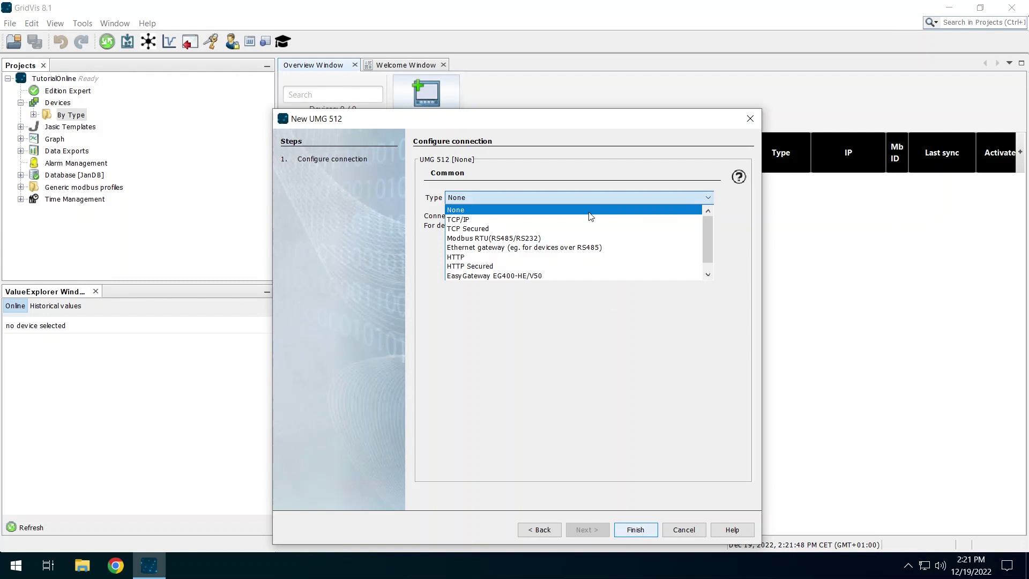
left_click(588, 221)
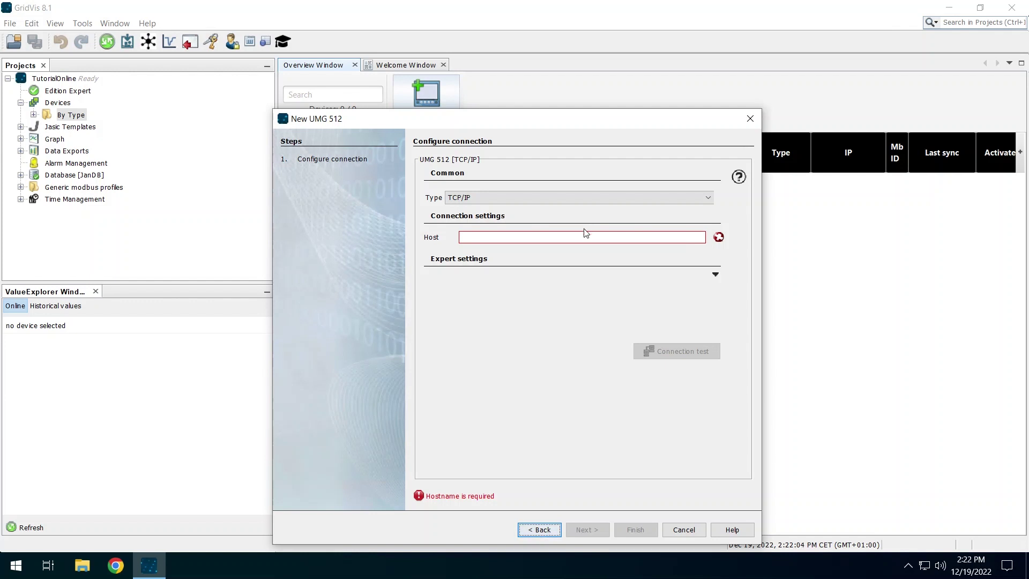
left_click(583, 236)
type("19")
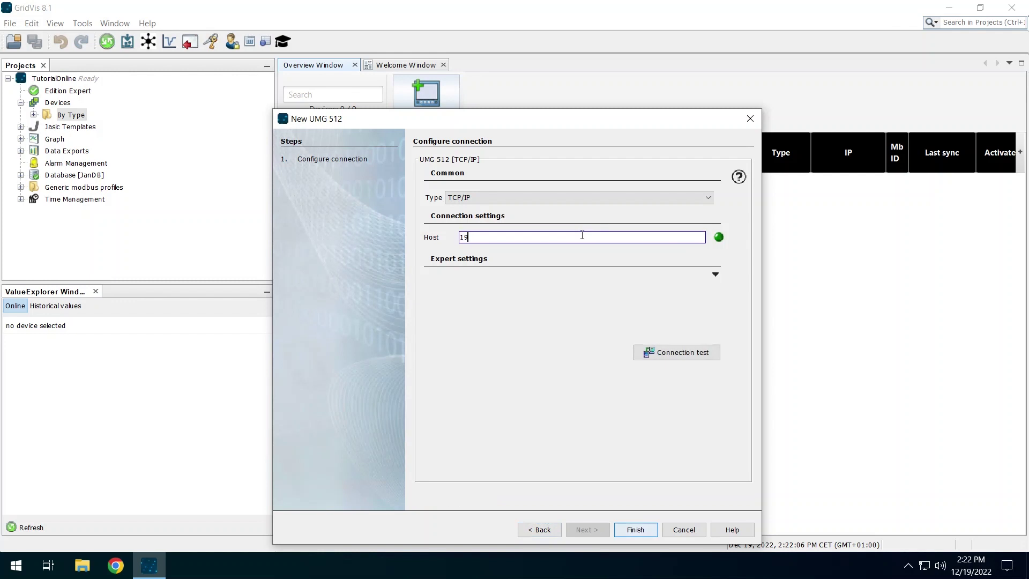
type("2.168.3.198")
Step: Run the connection test, dismiss the device info, and finish creating Device-1
left_click(651, 354)
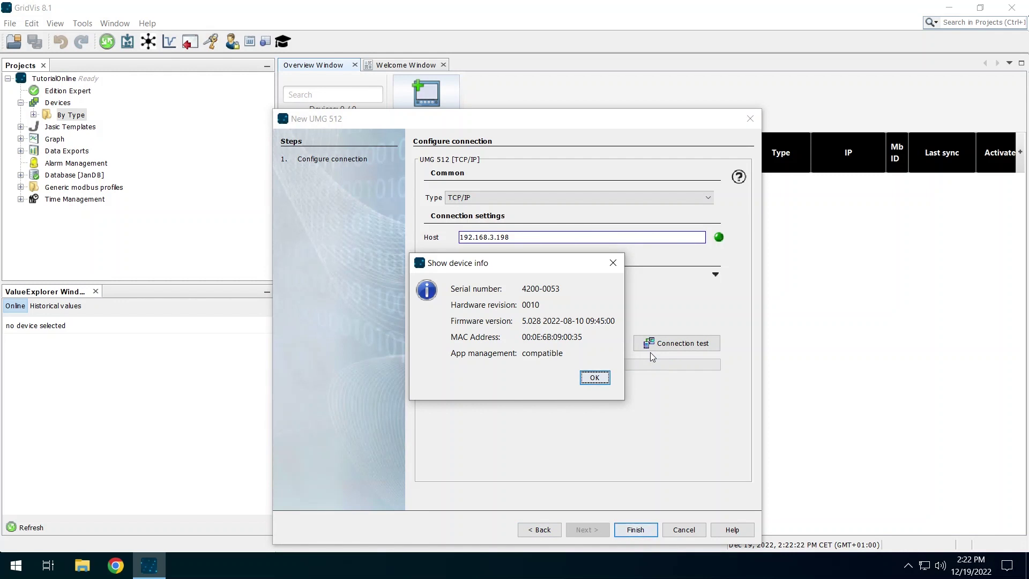
left_click(595, 378)
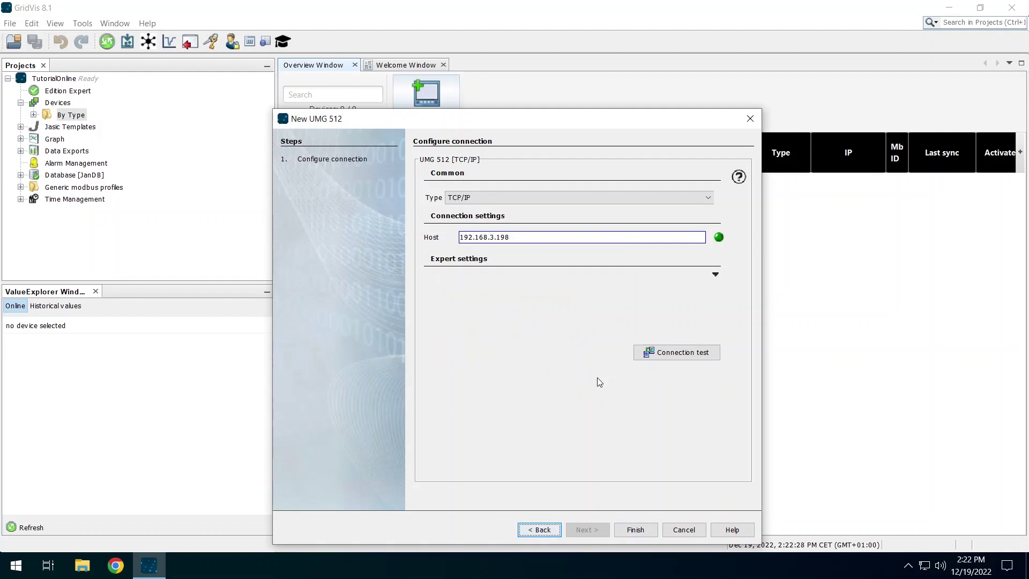
left_click(632, 531)
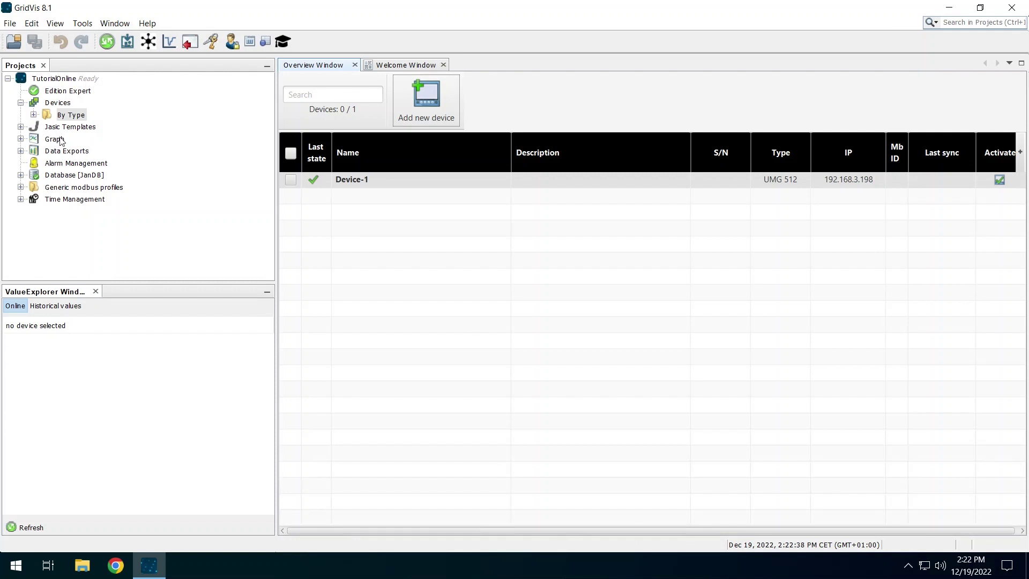
Step: Expand By Type > UMG 512 in the Projects tree and open Device-1
left_click(33, 115)
left_click(46, 127)
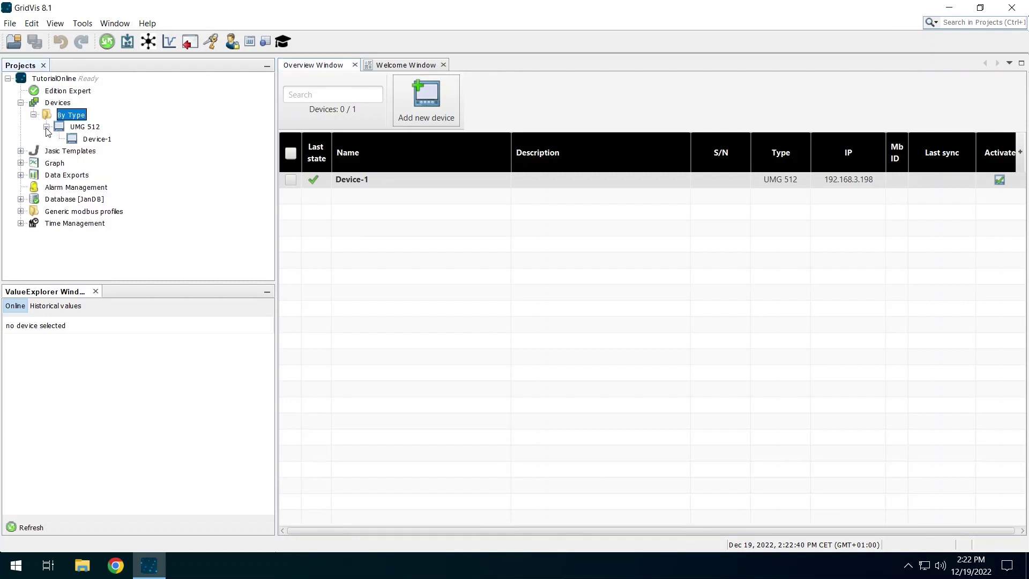
left_click(79, 139)
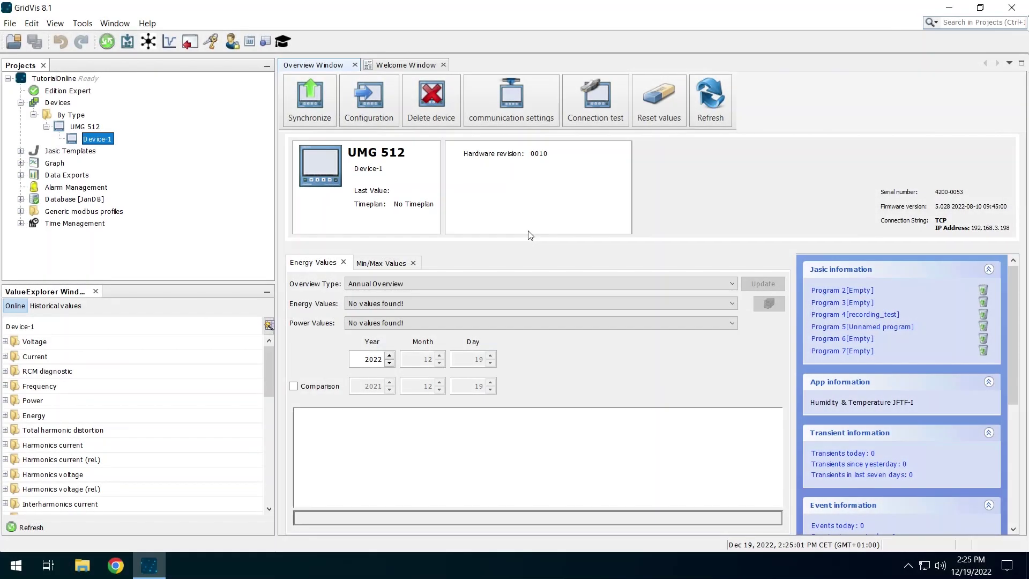
Step: Change Device-1's main current transformer to 100 / 1 A and transmit the configuration
left_click(381, 112)
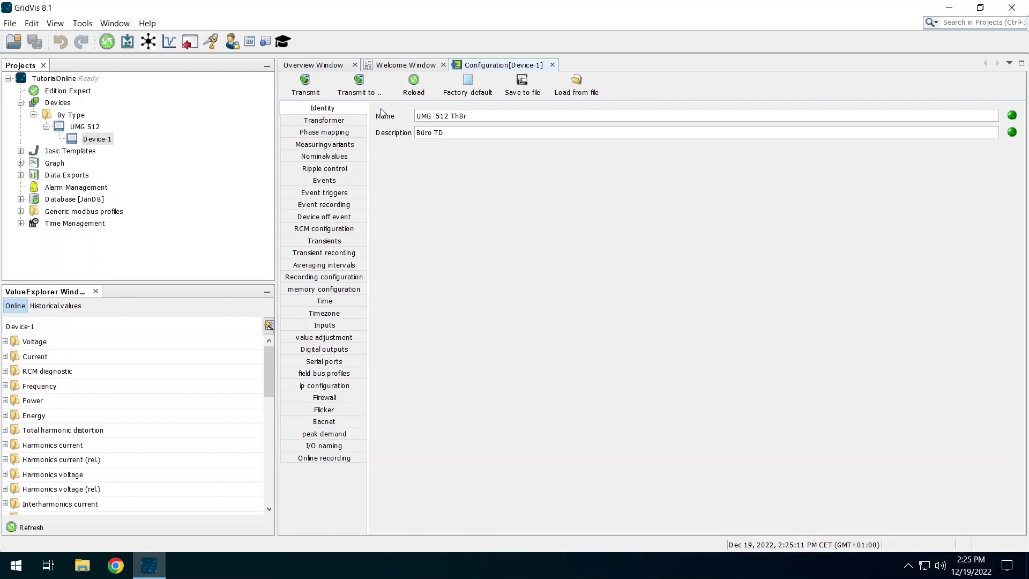
left_click(341, 121)
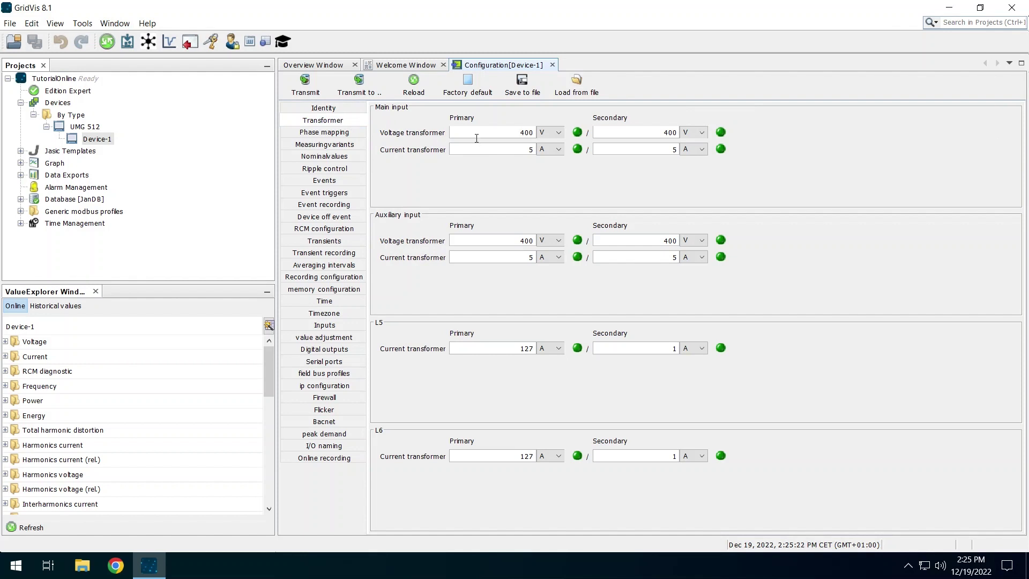
double_click(535, 146)
type("100")
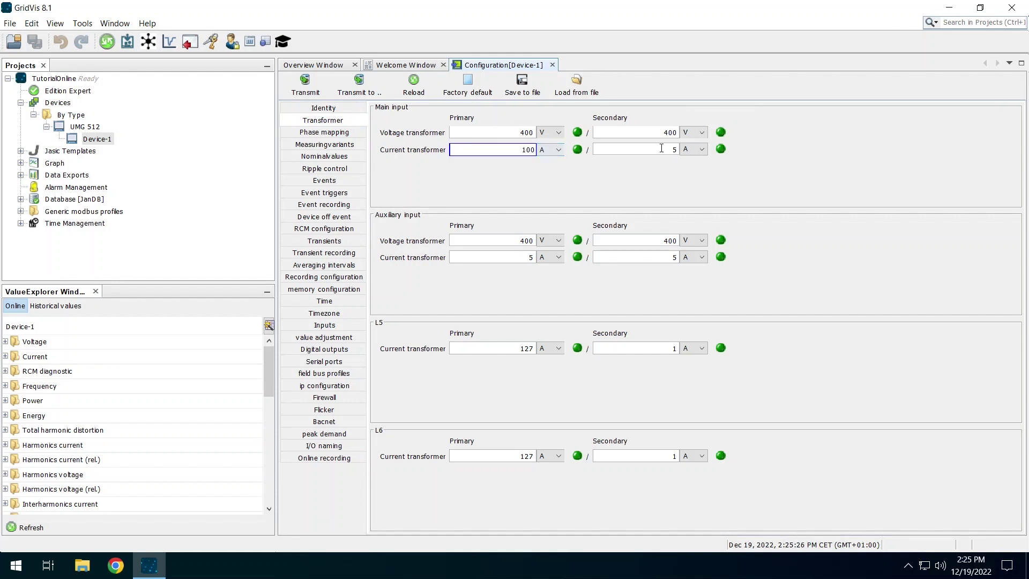
key("Tab")
type("1")
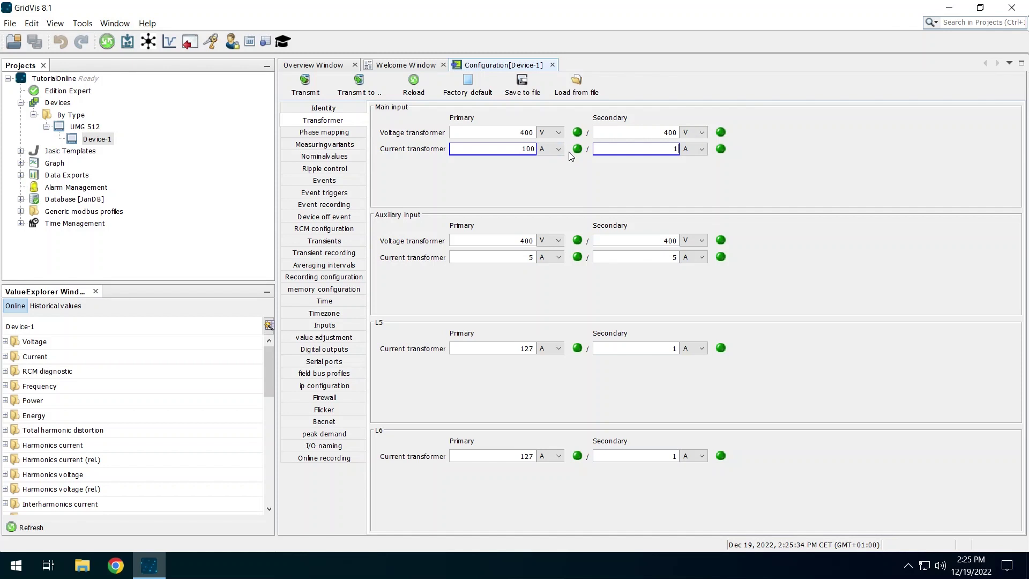
left_click(304, 84)
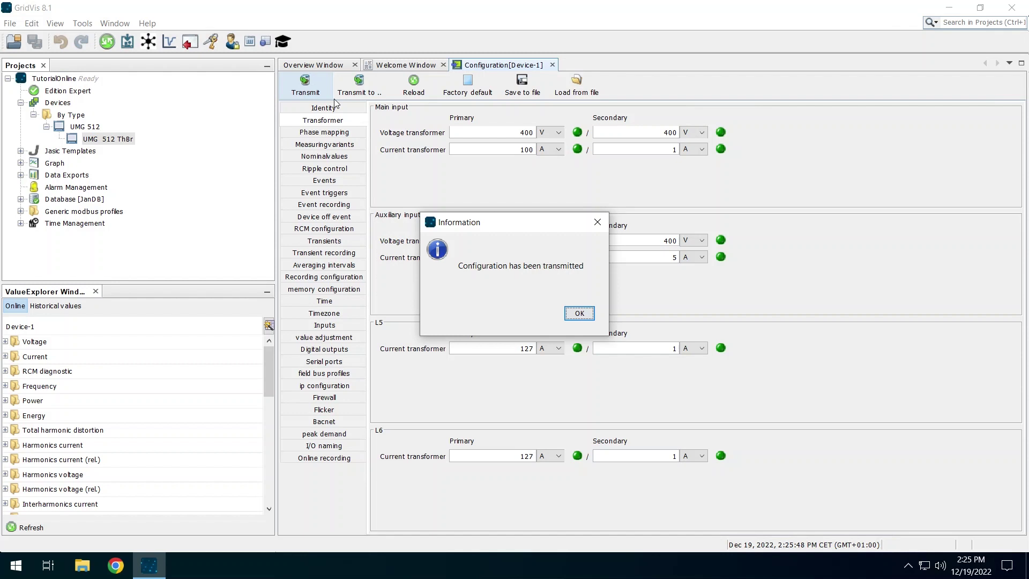
left_click(572, 315)
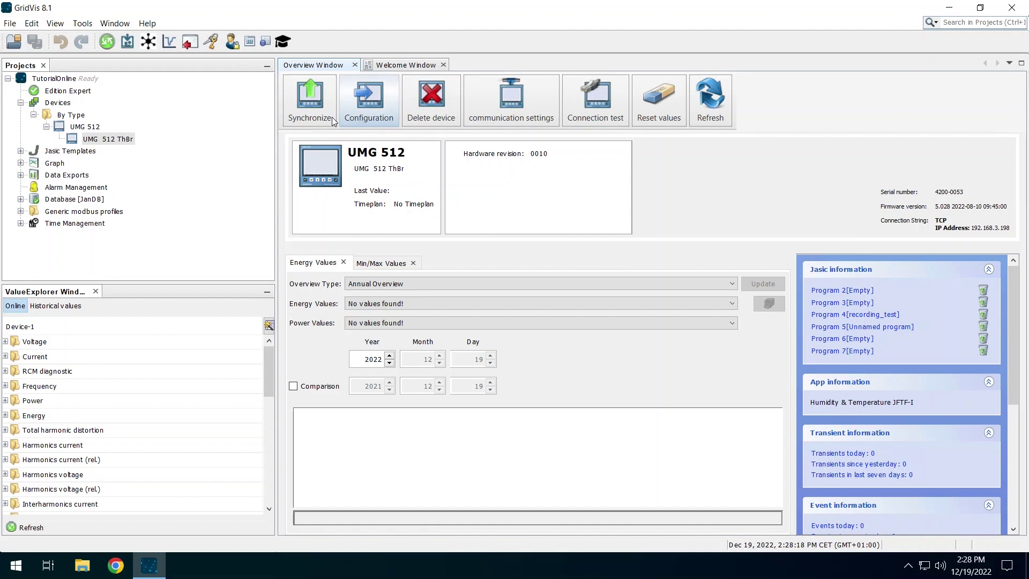
Step: Synchronize the UMG 512 ThBr device to read its latest values
left_click(309, 96)
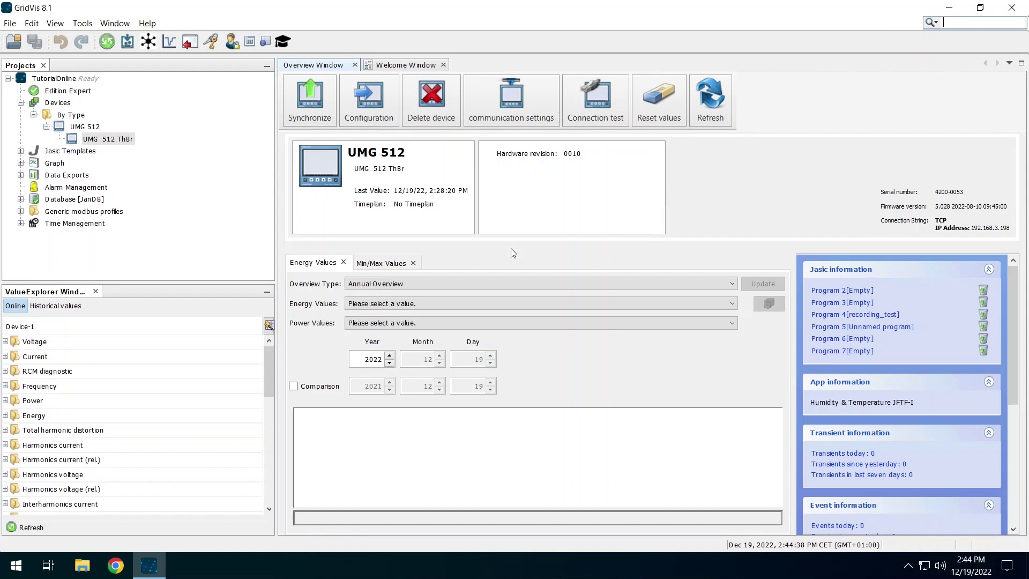
Step: Expand Time Management and open Time Instant Management
left_click(21, 224)
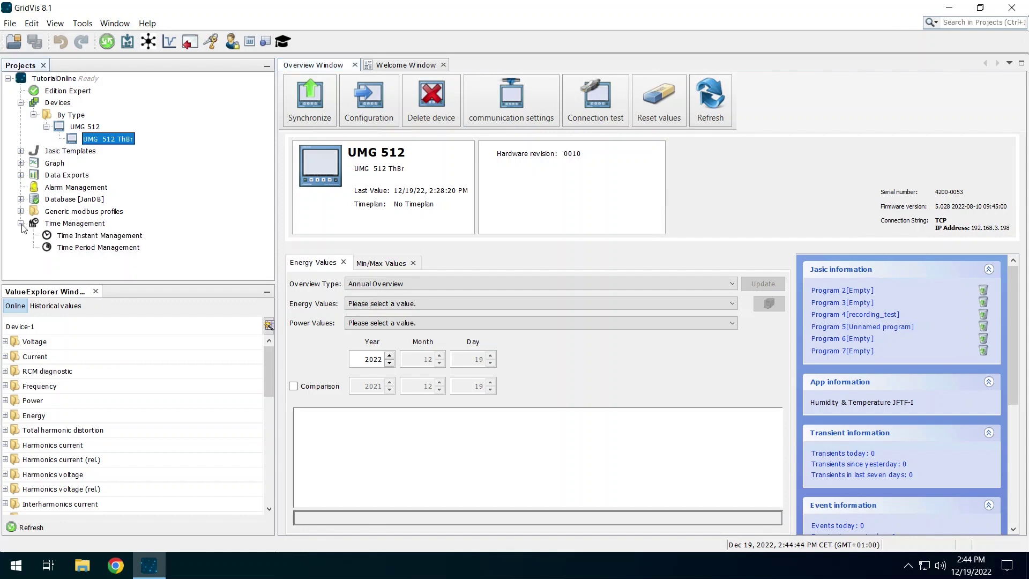
double_click(73, 237)
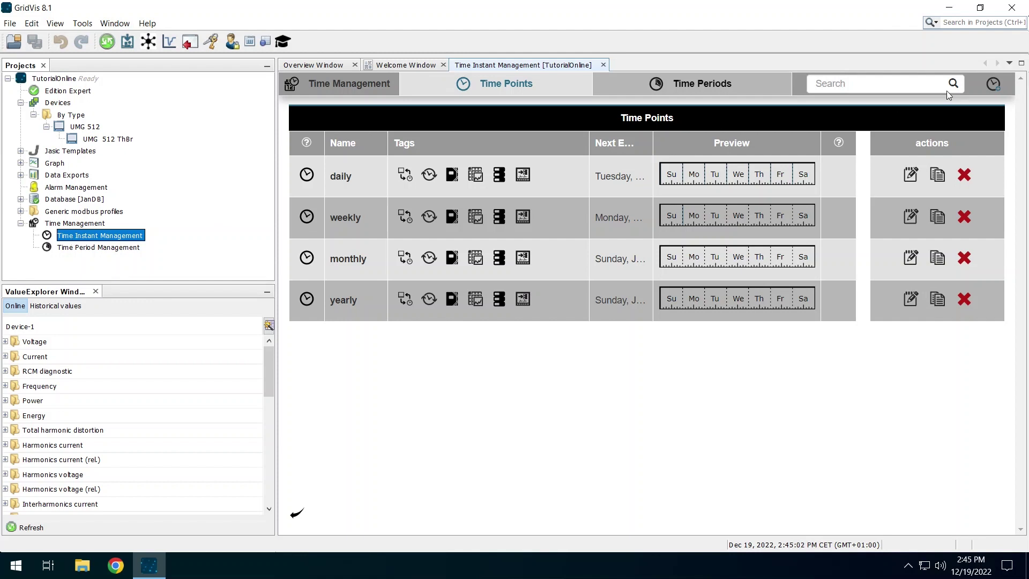
Step: Create a time point named 'hourly' with REPORT, Data Import and Online Recorder tags
left_click(998, 86)
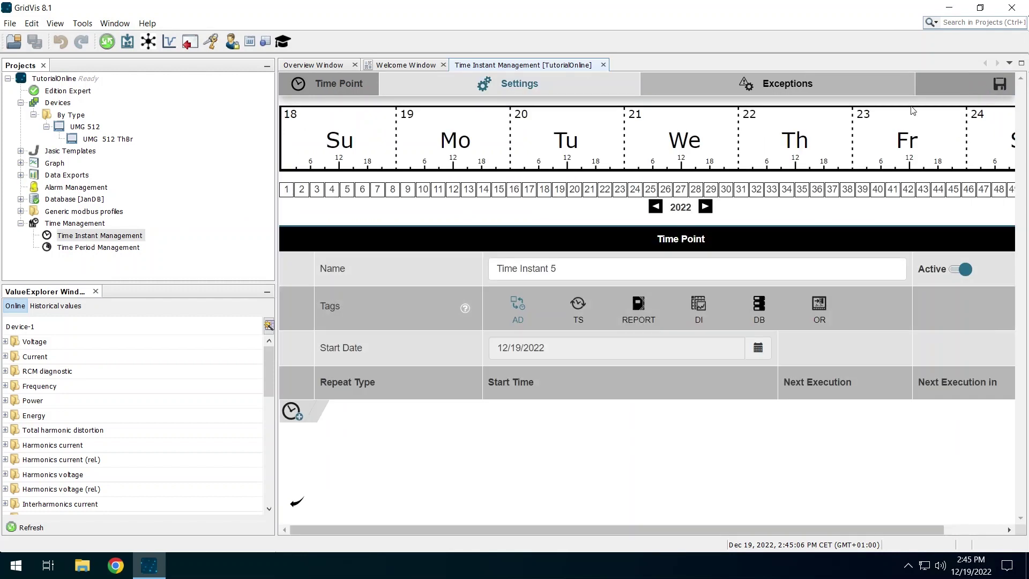
left_click_drag(611, 268, 491, 276)
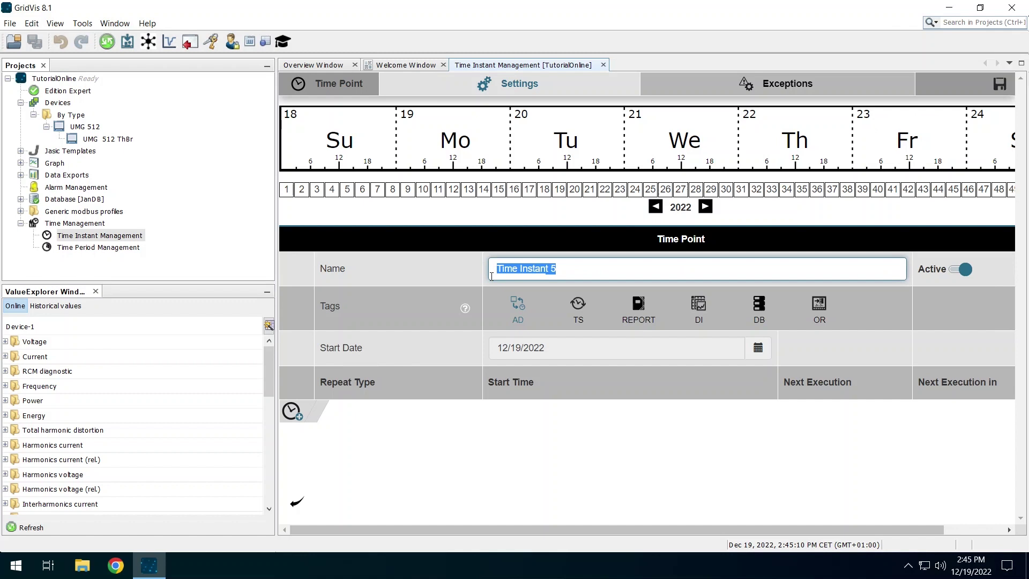
type("hourly")
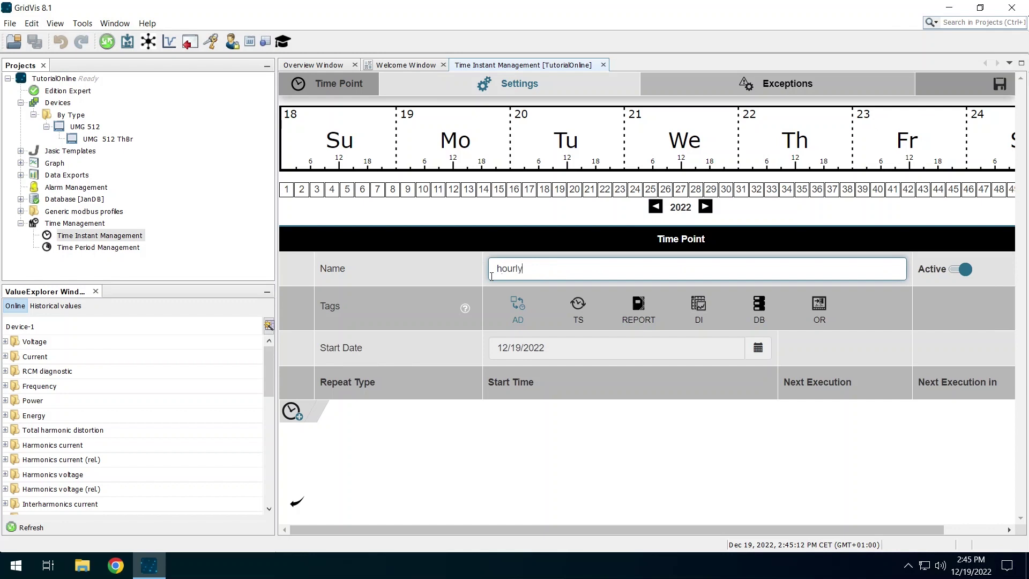
left_click(445, 275)
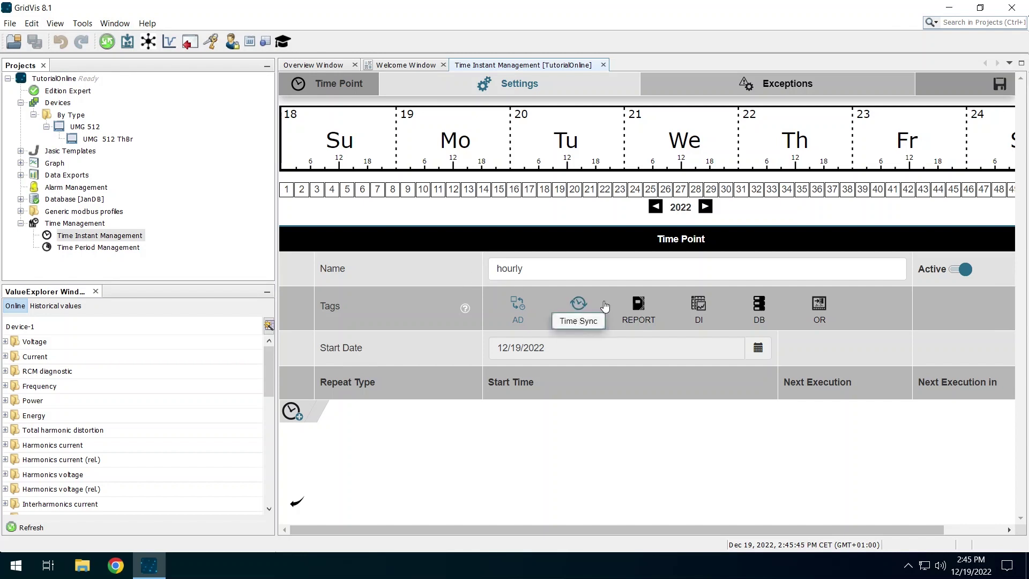
left_click(634, 303)
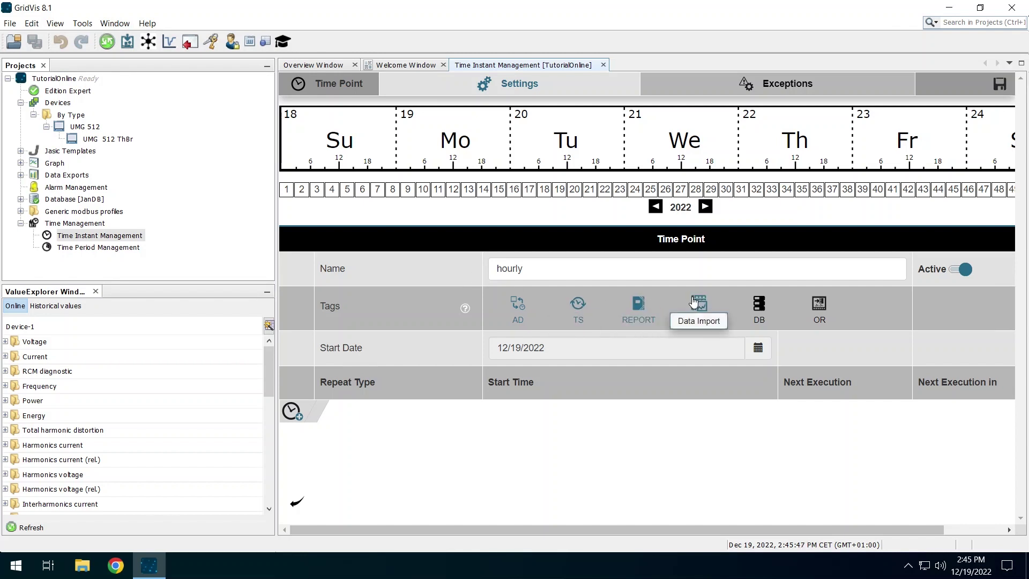
left_click(724, 304)
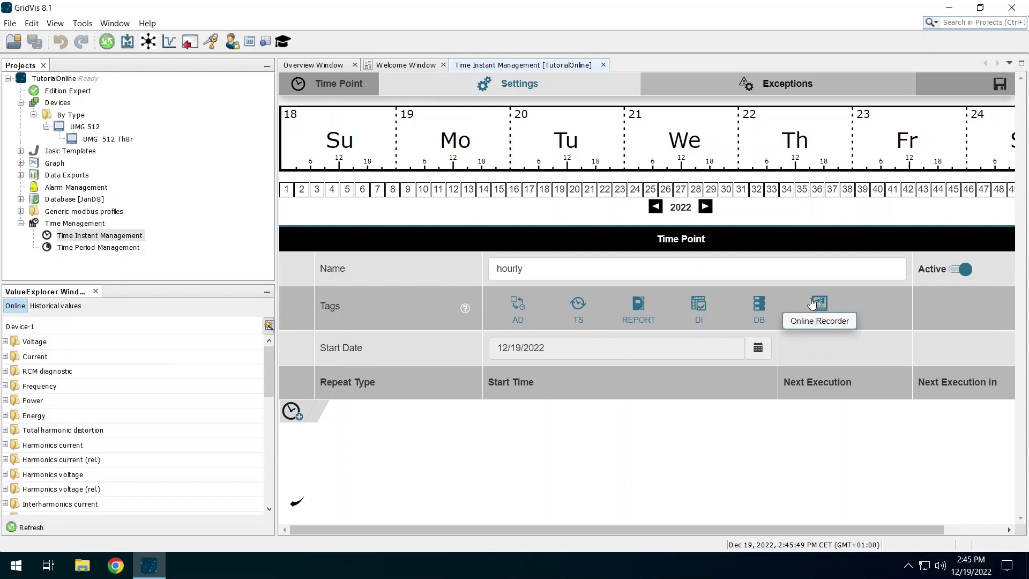
left_click(795, 305)
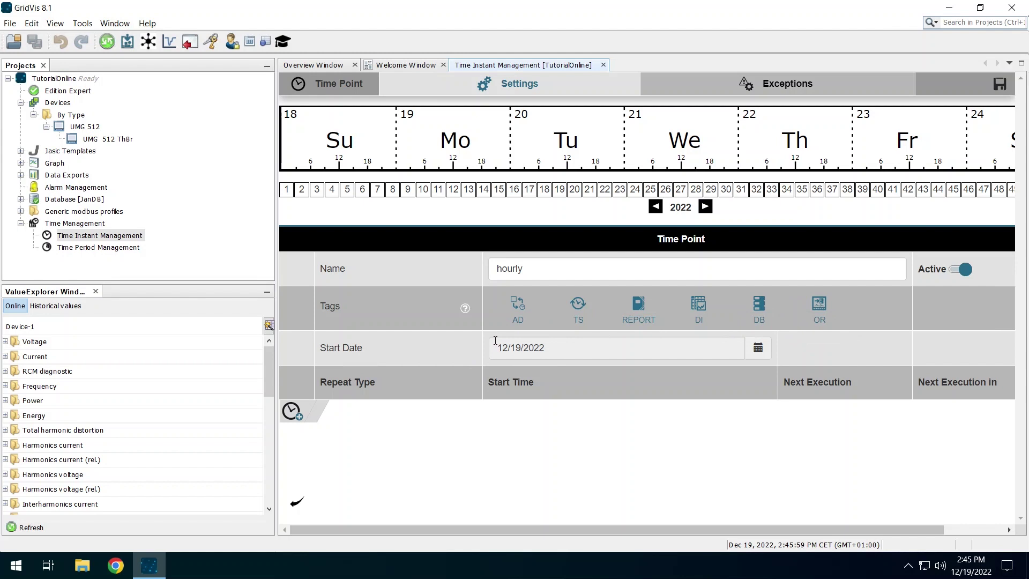
Step: Add an hourly repeat schedule starting at minute 30
left_click(290, 412)
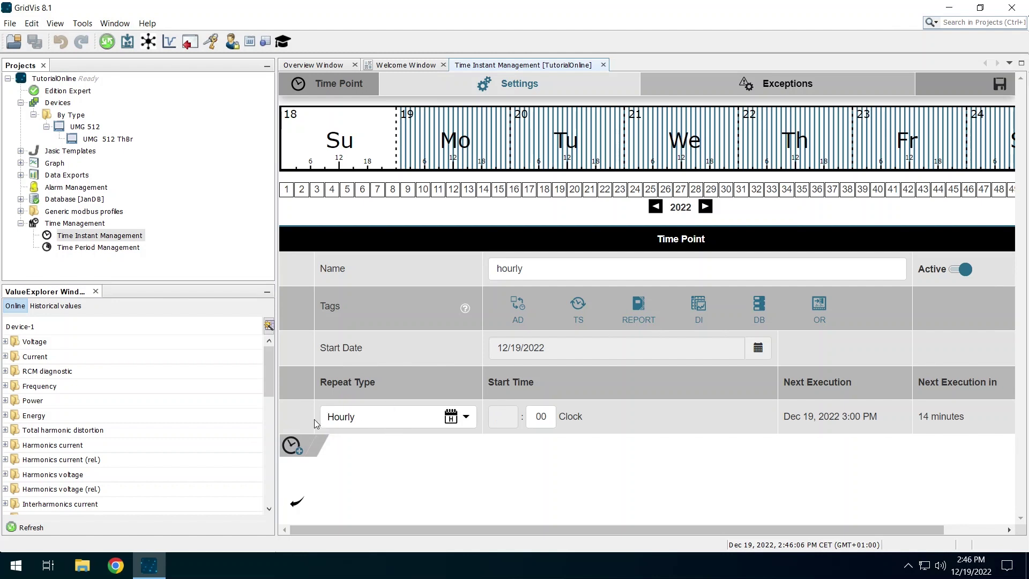
double_click(533, 416)
type("30")
left_click(602, 414)
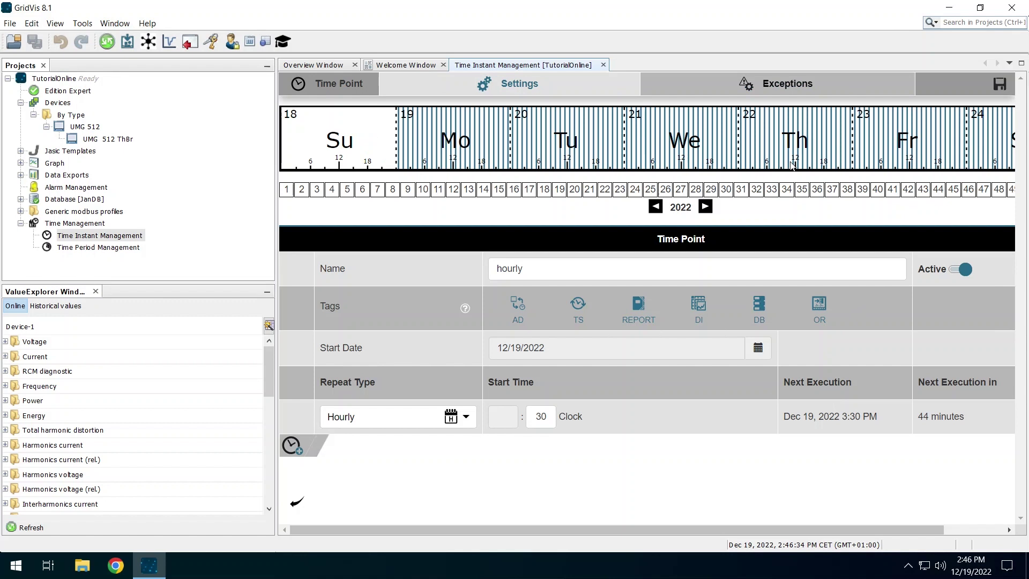
left_click(1001, 85)
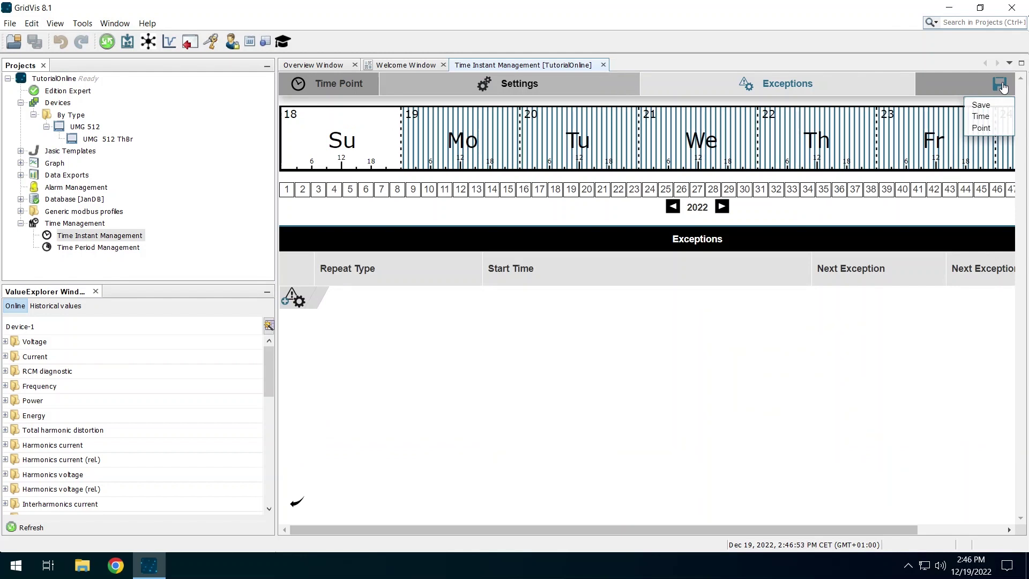
Step: Save the new 'hourly' time point
left_click(1001, 84)
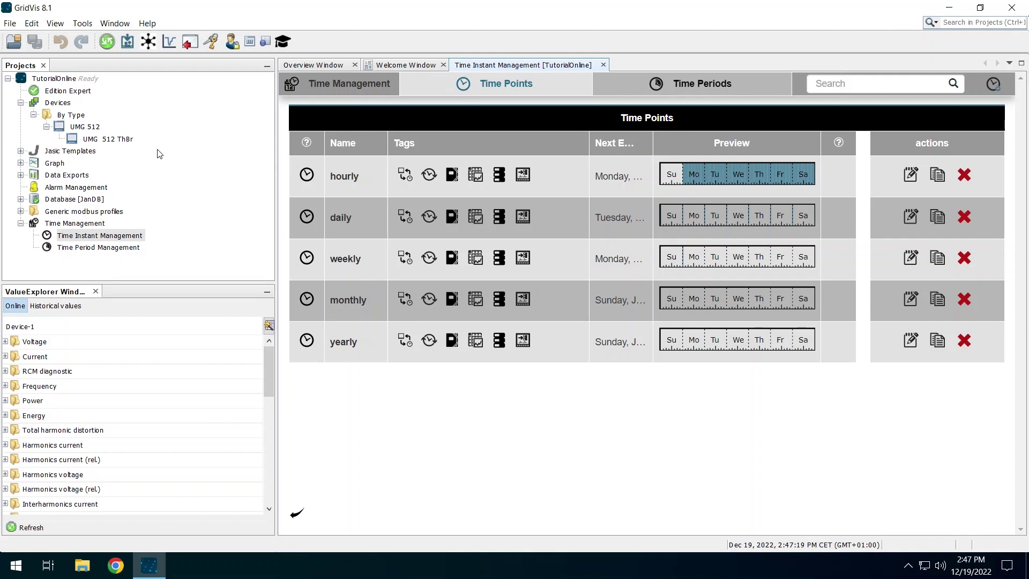
Step: Set Auto Download for the UMG 512 ThBr device to the hourly time point
right_click(107, 139)
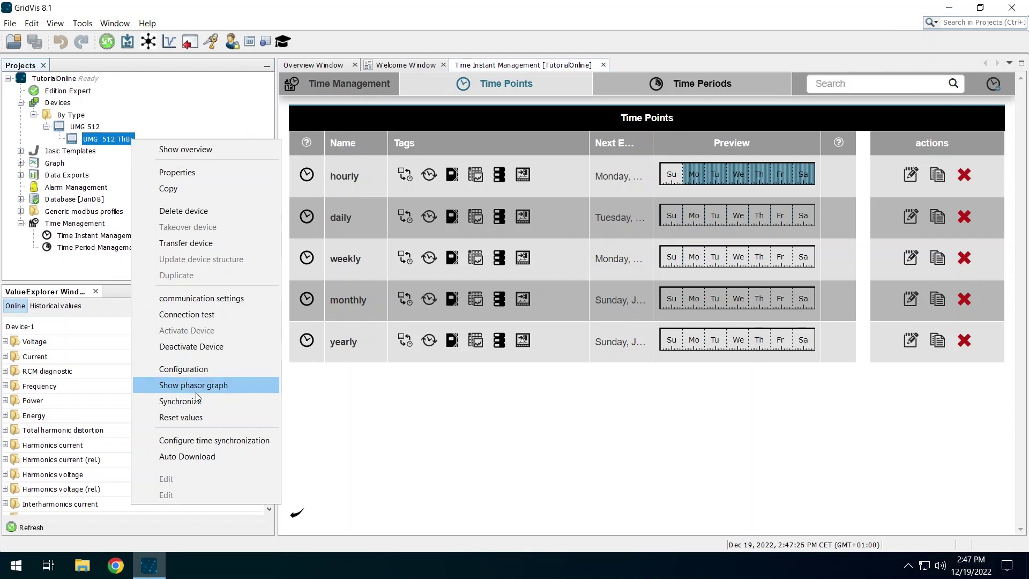
left_click(190, 457)
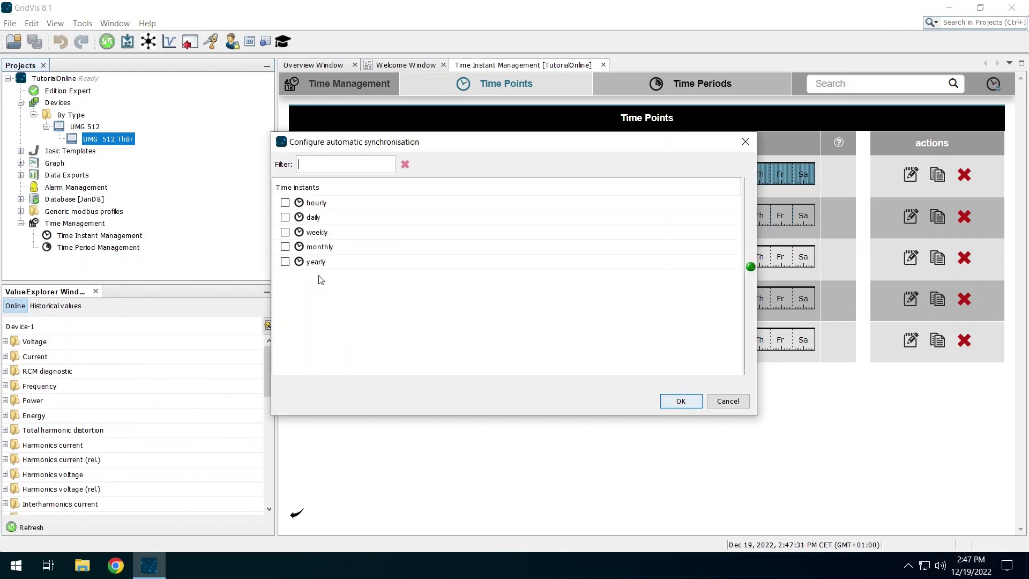
left_click(286, 204)
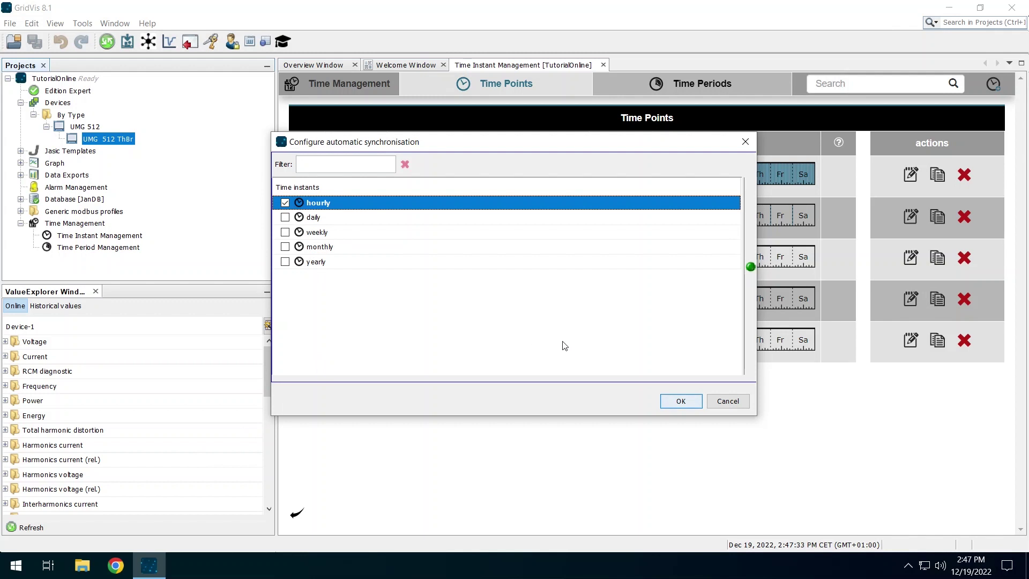
left_click(671, 403)
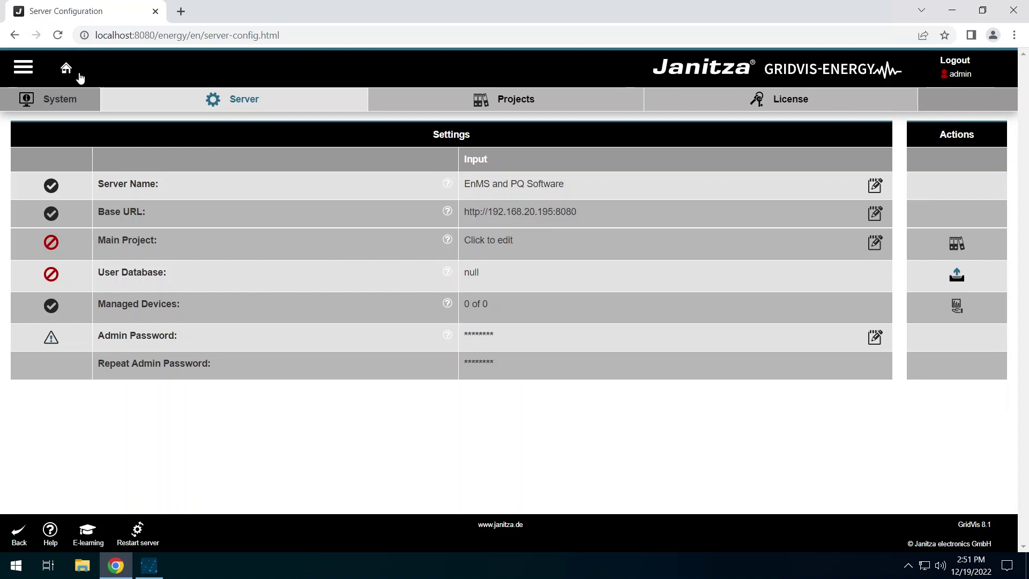
left_click(23, 67)
mouse_move(57, 124)
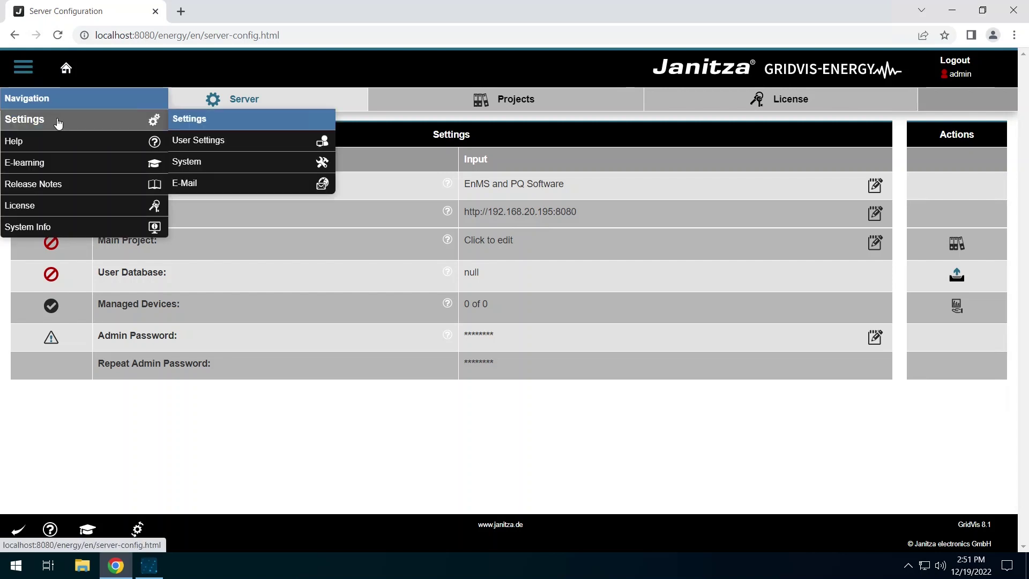
left_click(232, 163)
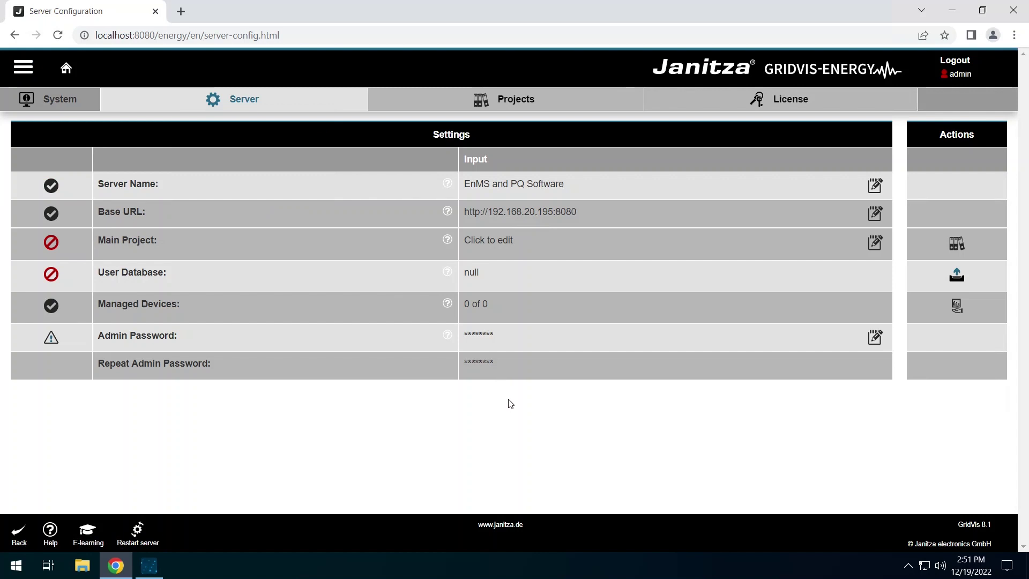
Step: Go to the Projects page and start uploading a project onto the empty list
left_click(957, 244)
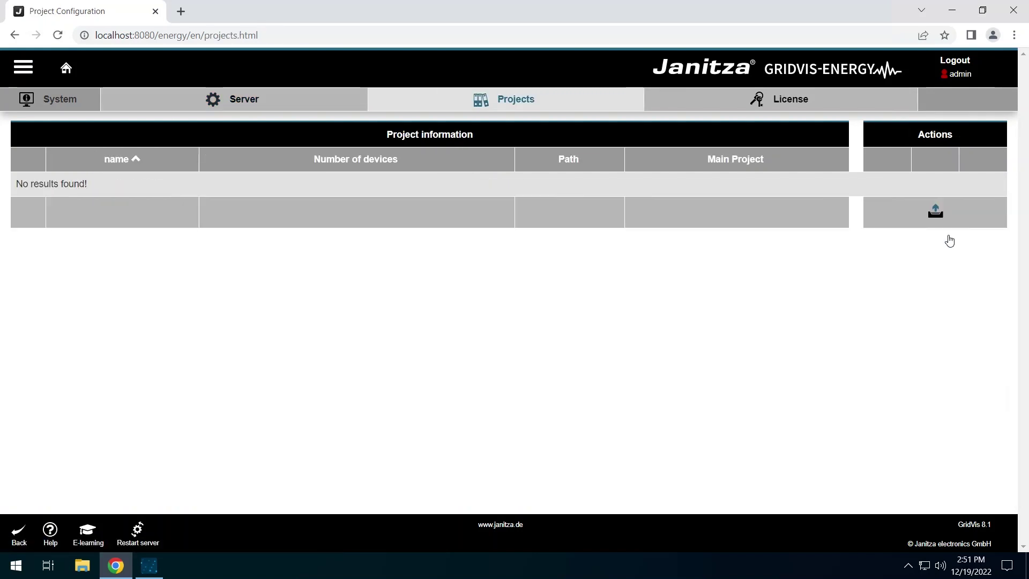
left_click(936, 213)
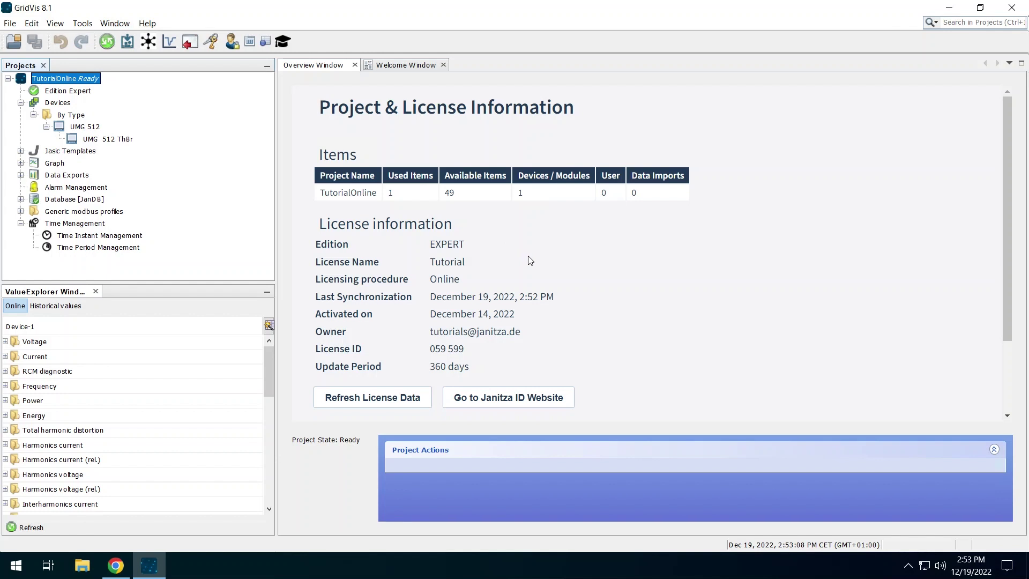
Step: Copy the TutorialOnline project's file path from the Overview's Project Information section
scroll(531, 261, "down", 3)
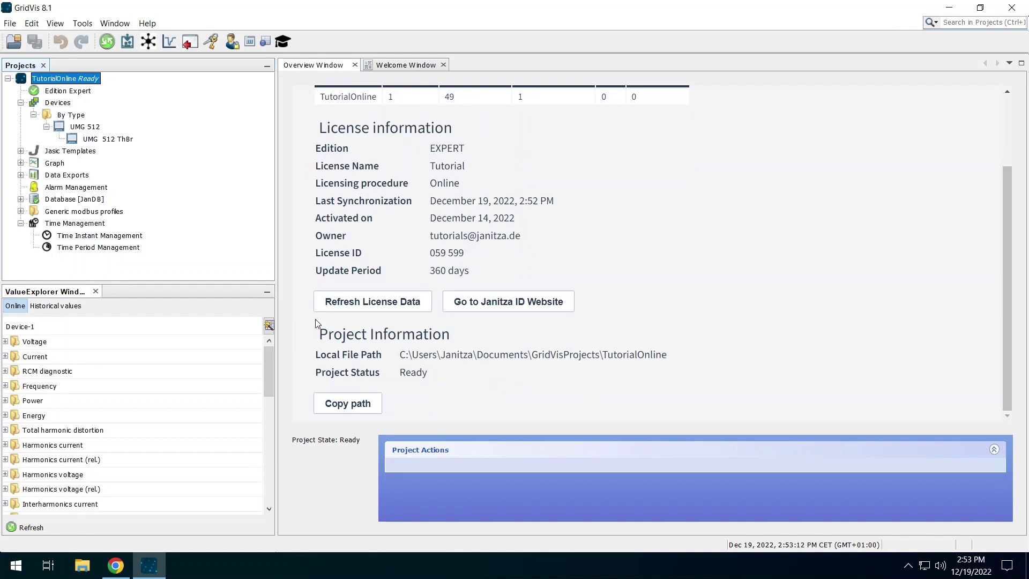
left_click(333, 407)
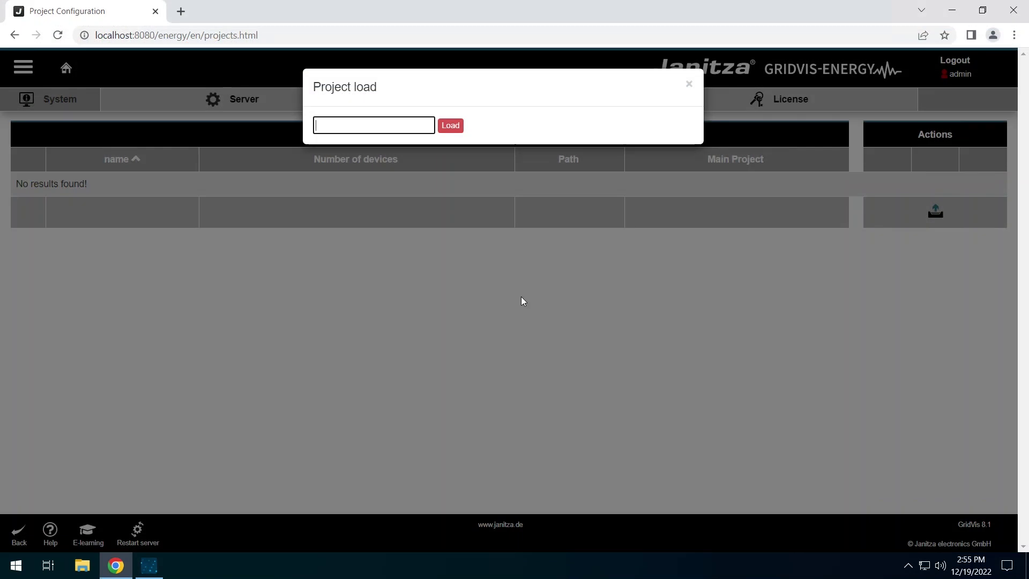
Step: Load the TutorialOnline project from its pasted path and return to Server Configuration
key("ctrl+v")
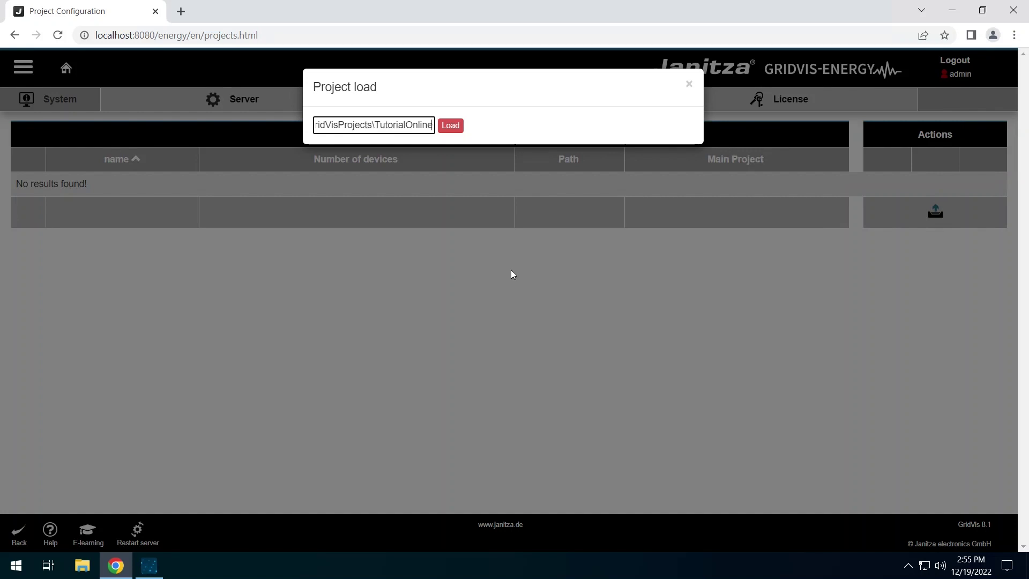
left_click(456, 130)
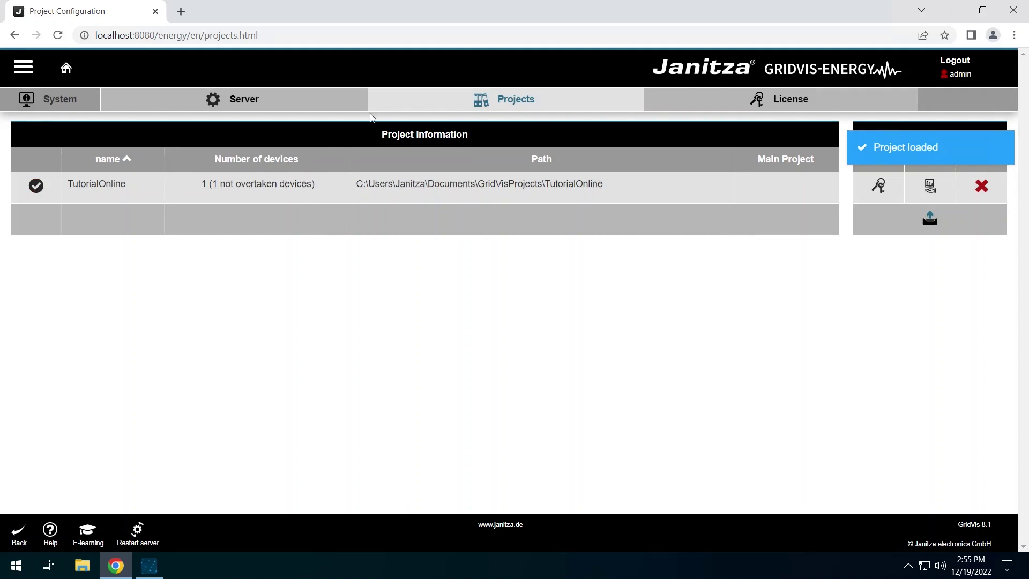
left_click(252, 99)
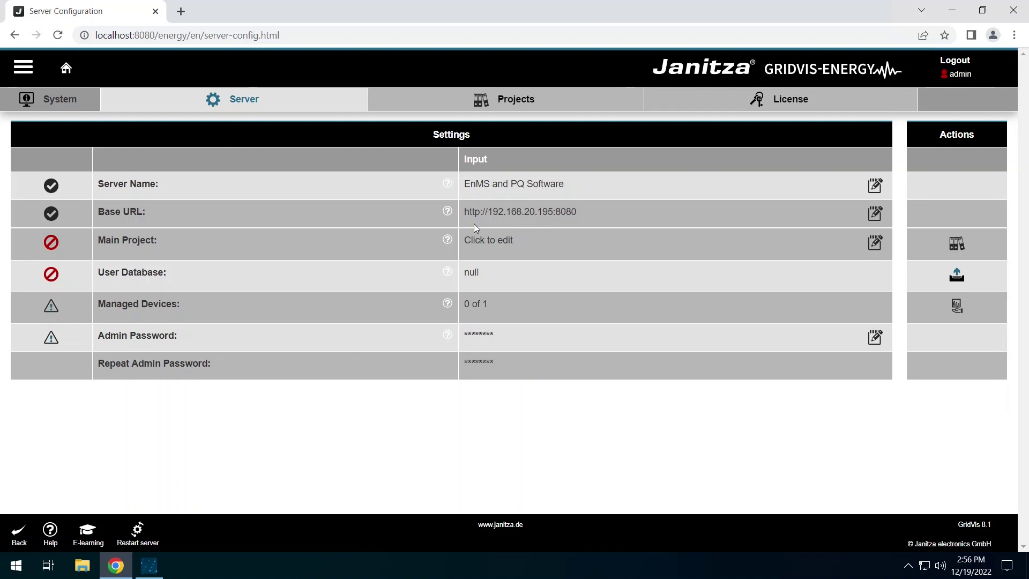
Step: Choose TutorialOnline for the Main Project setting and accept the server restart with YES
left_click(504, 240)
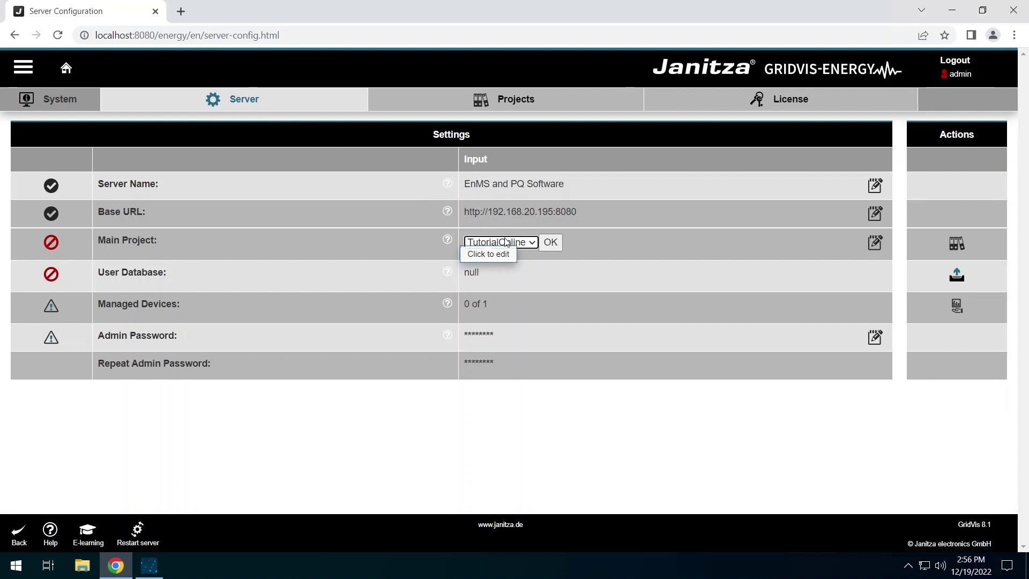
left_click(548, 244)
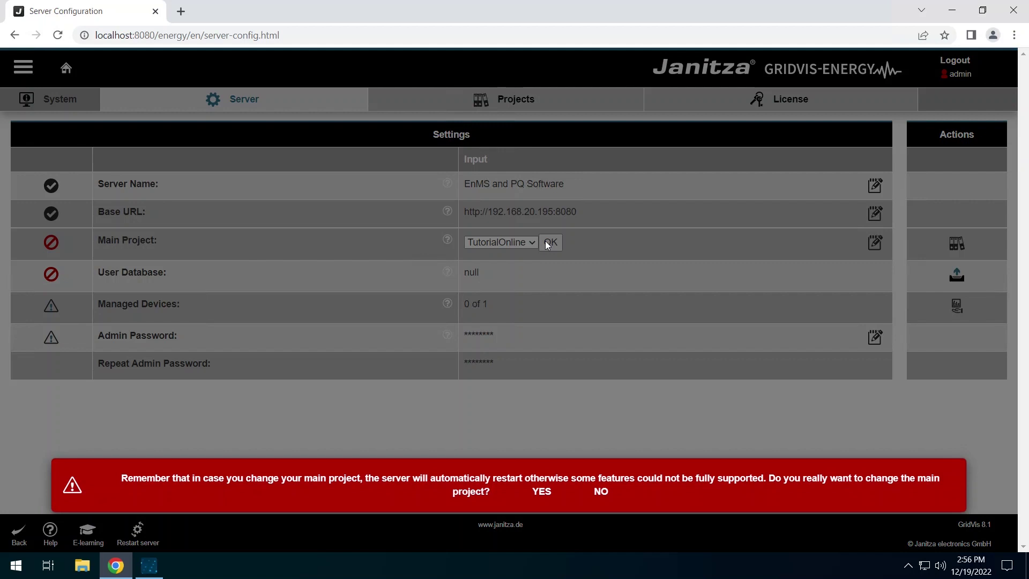
left_click(542, 491)
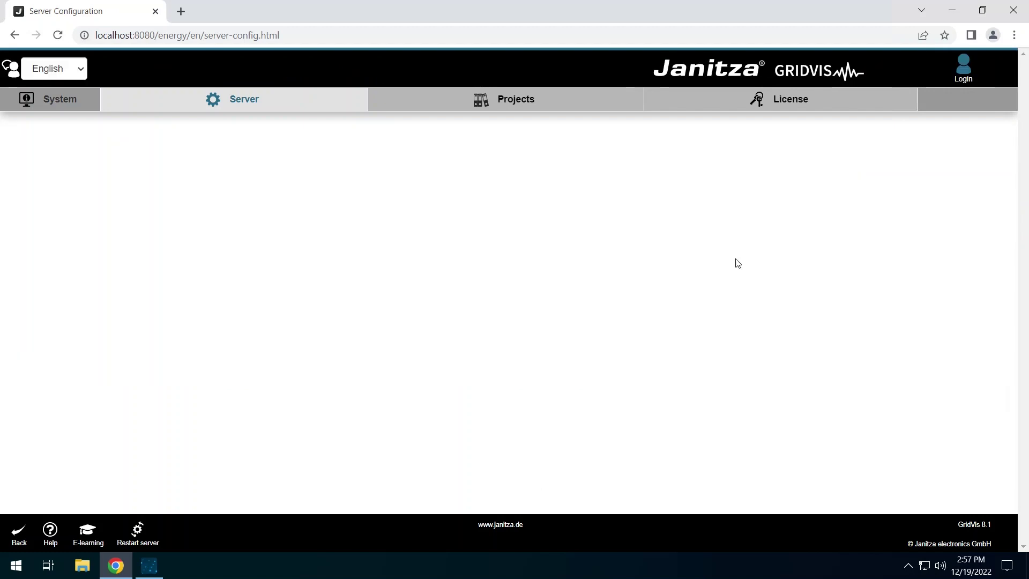
Step: Log back in with the prefilled administrator credentials and open Settings > System
left_click(964, 67)
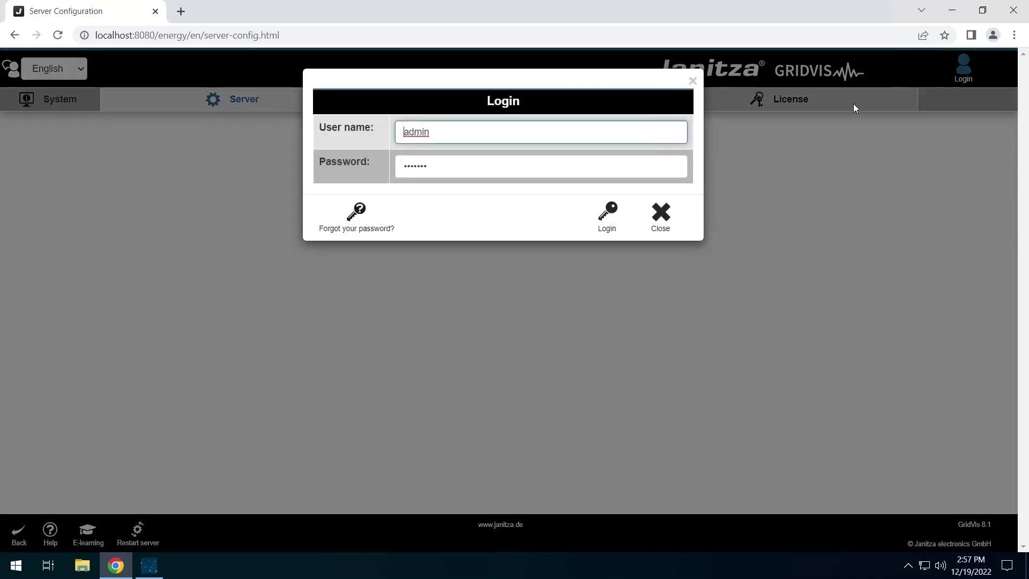
left_click(609, 218)
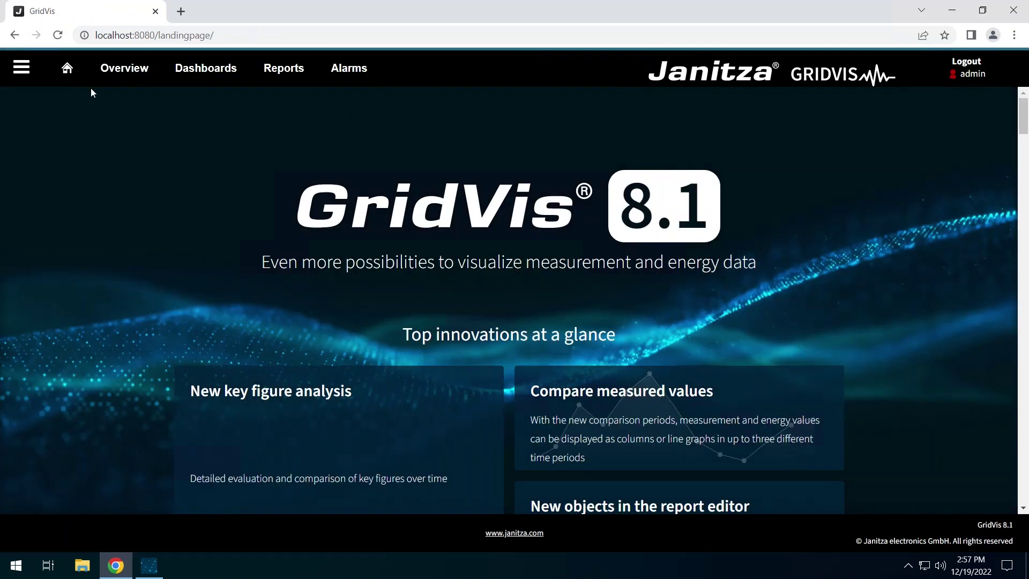
left_click(22, 68)
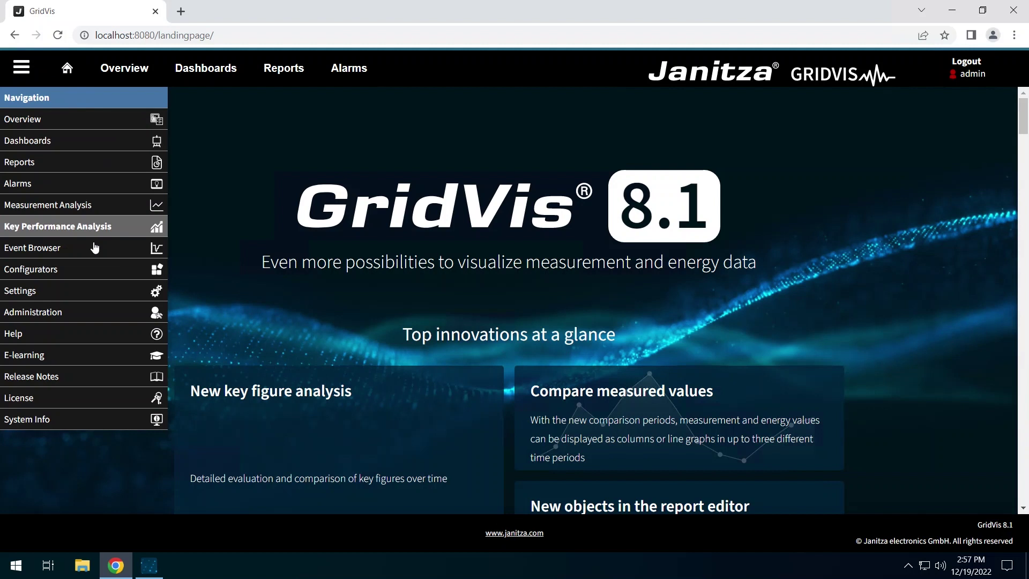
mouse_move(104, 290)
left_click(207, 336)
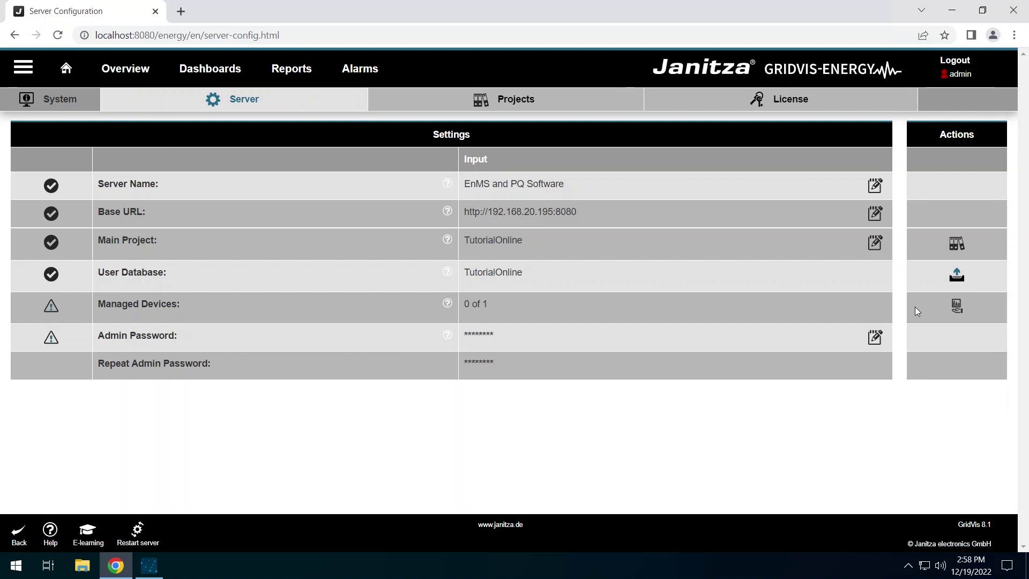
Step: Put all project devices under server management, confirming with YES
left_click(952, 305)
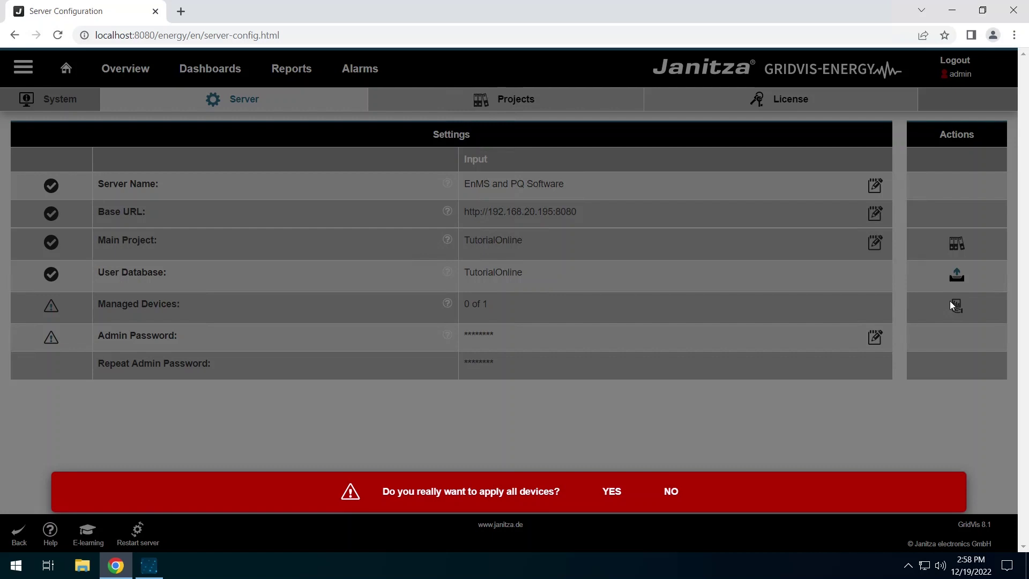
left_click(613, 489)
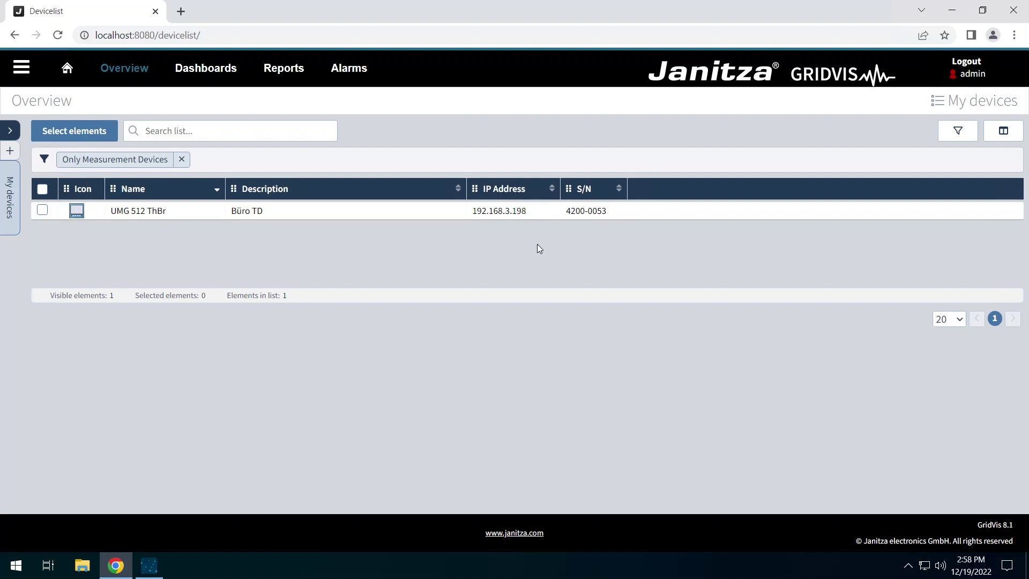
Step: Add a Ueff L1 column from Measurement Values > Voltage > Voltage effective using historical values
left_click(1000, 130)
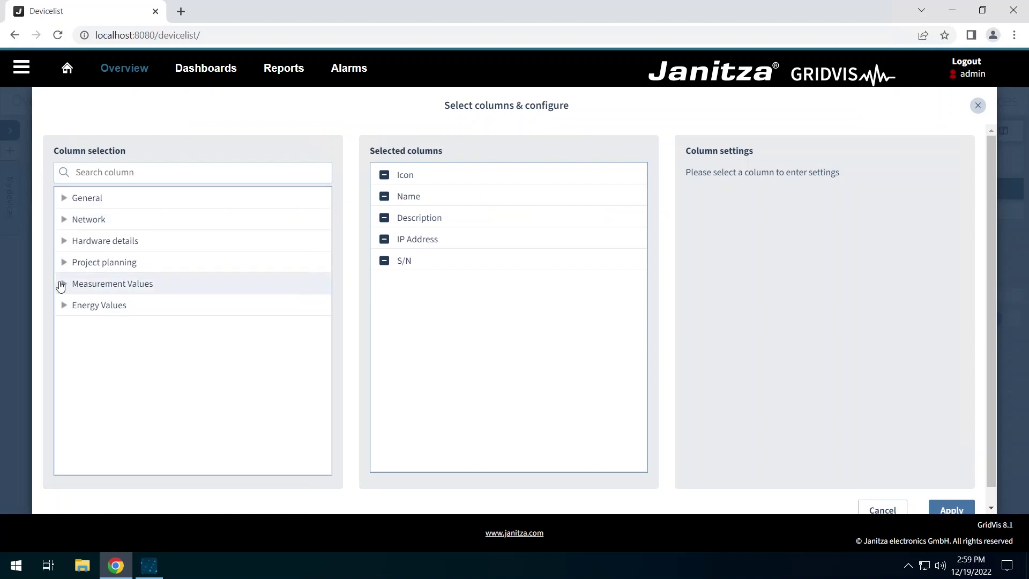
left_click(64, 286)
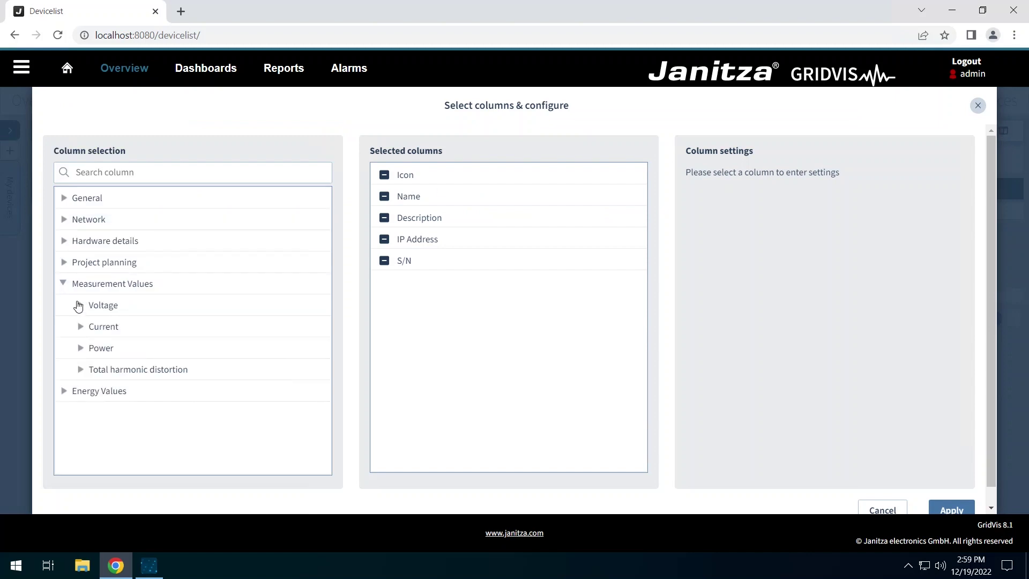
left_click(79, 305)
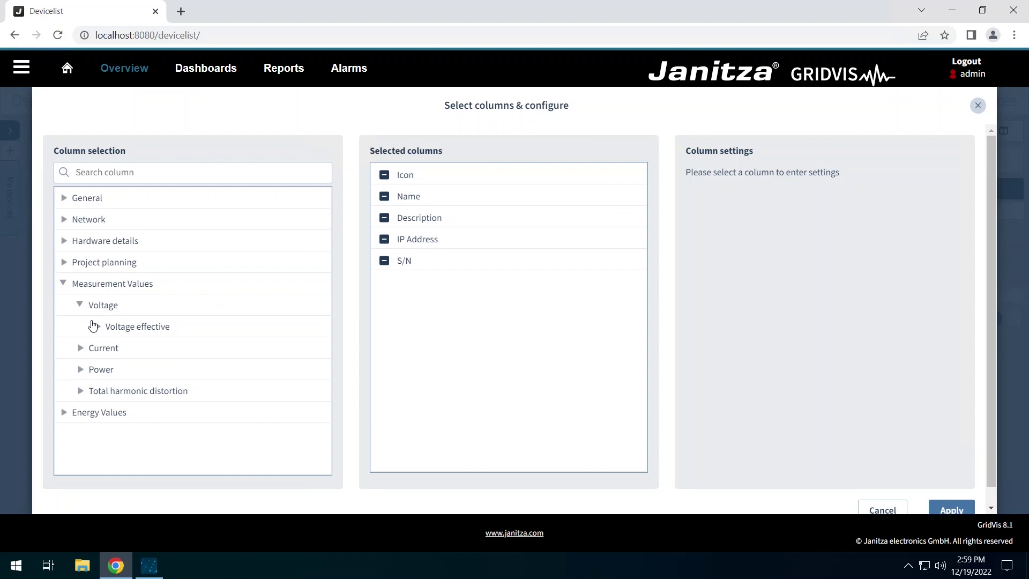
left_click(97, 328)
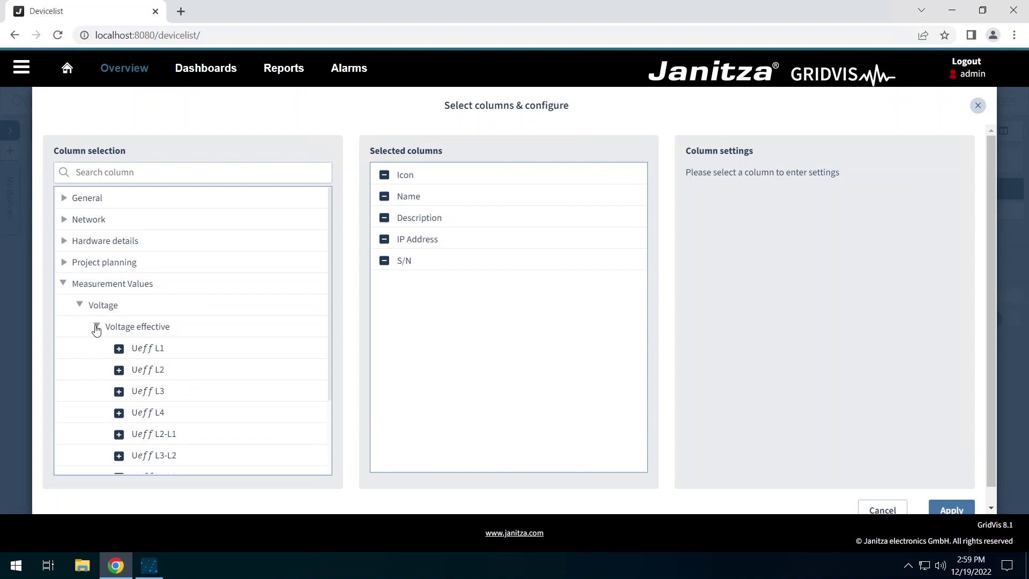
left_click(118, 349)
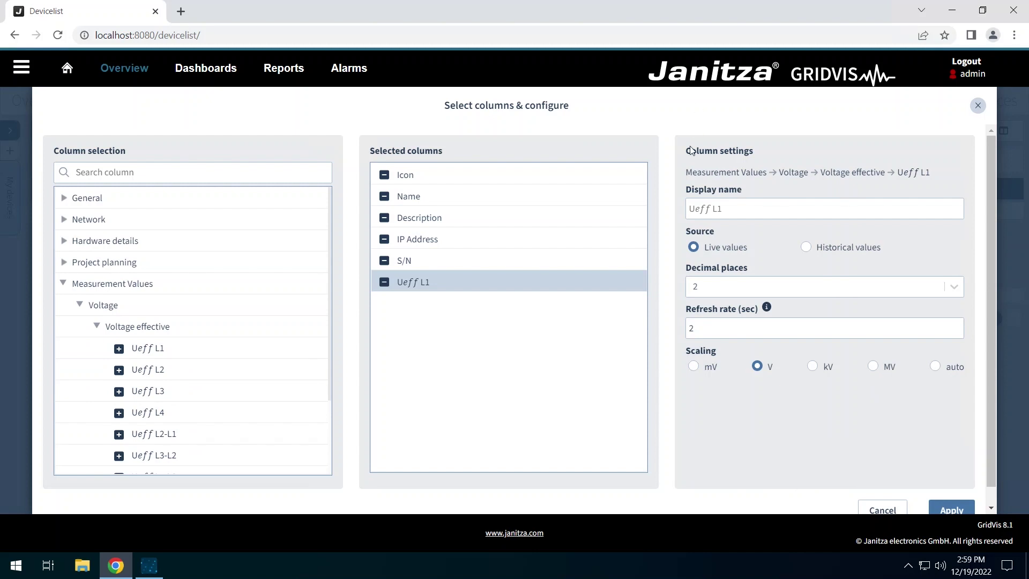
left_click(807, 248)
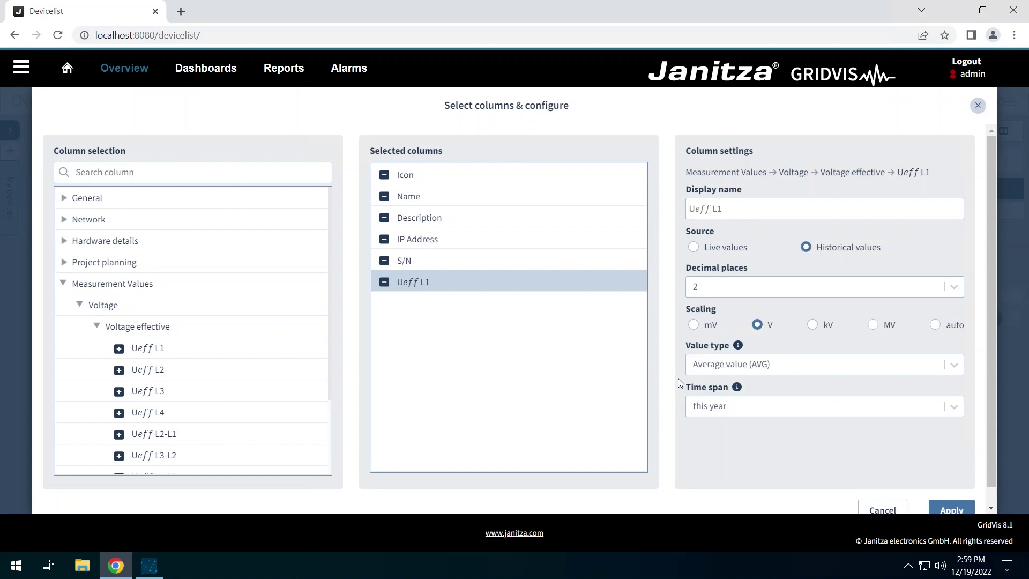
left_click(944, 512)
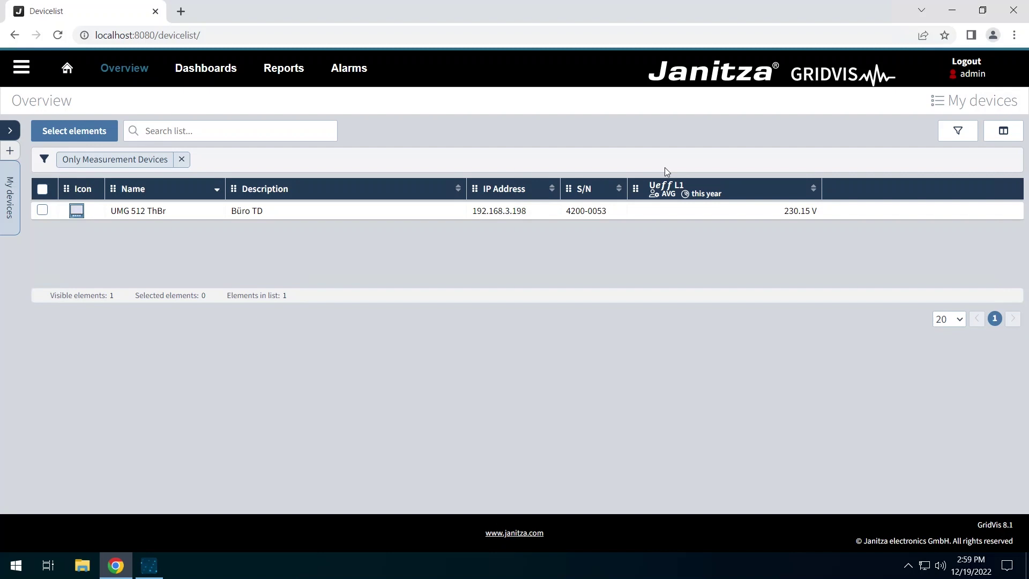
Step: Change the Ueff L1 column's source to Live values and apply it
left_click(1004, 131)
left_click(480, 283)
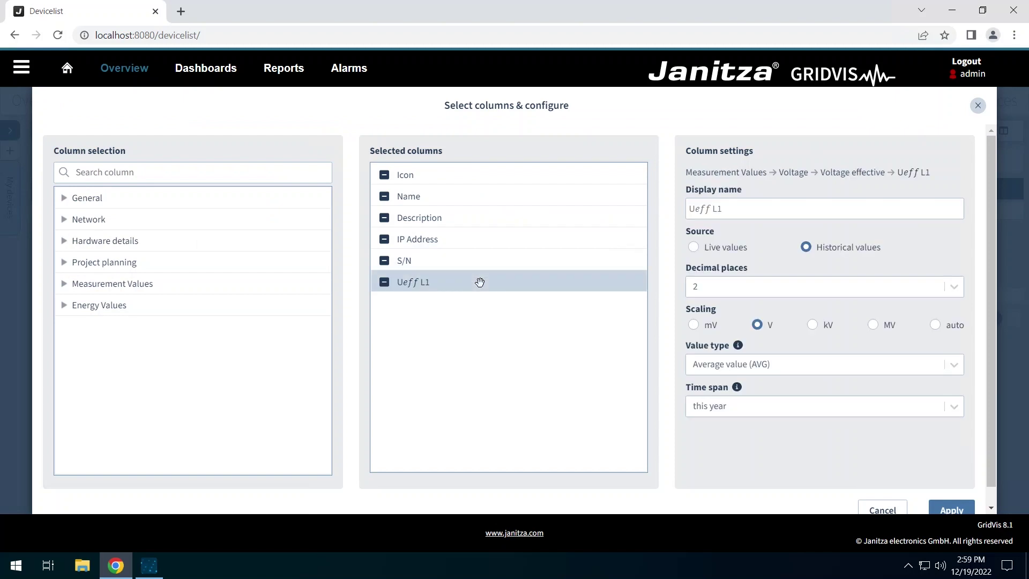
left_click(693, 248)
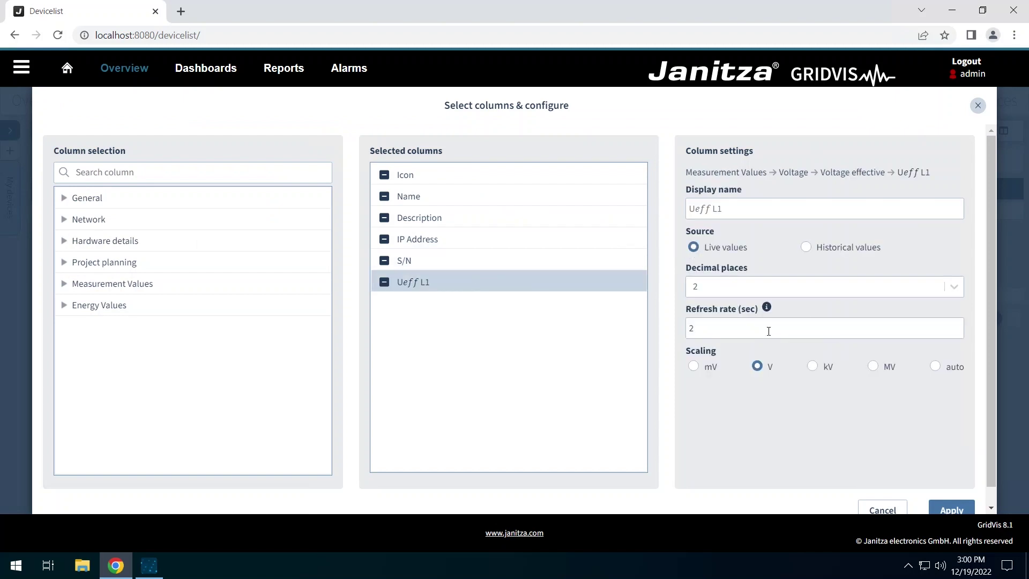
left_click(945, 508)
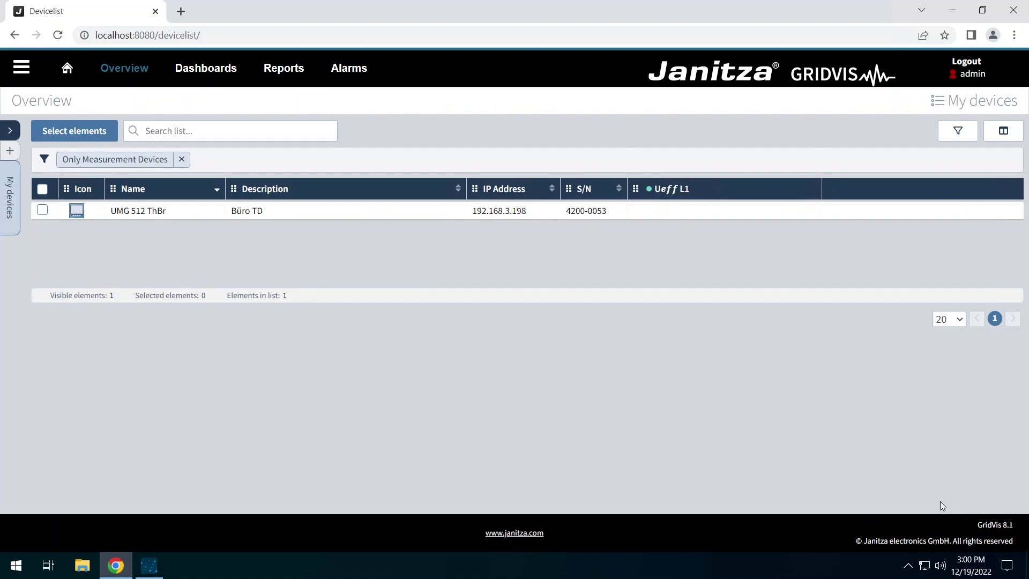